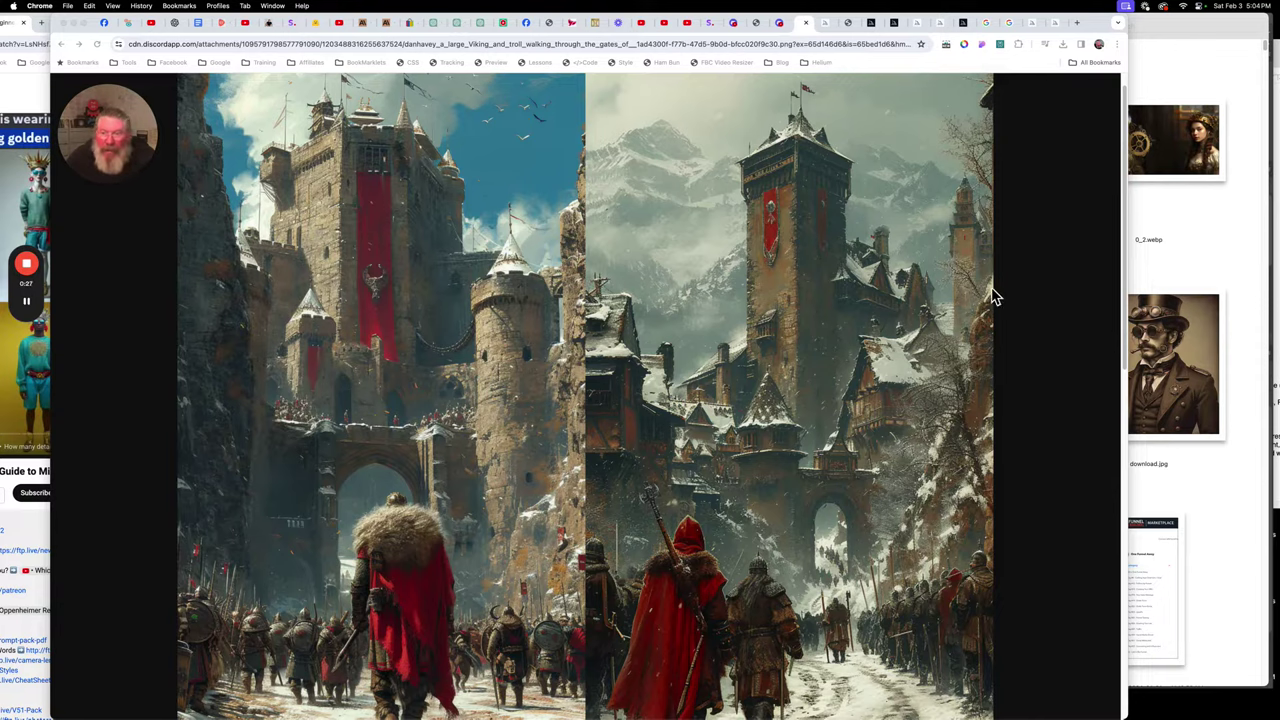
Switch to the Discord channel tab in Chrome
click(783, 28)
Close the image viewer and request a Creative upscale of Image #2 in Midjourney
click(747, 354)
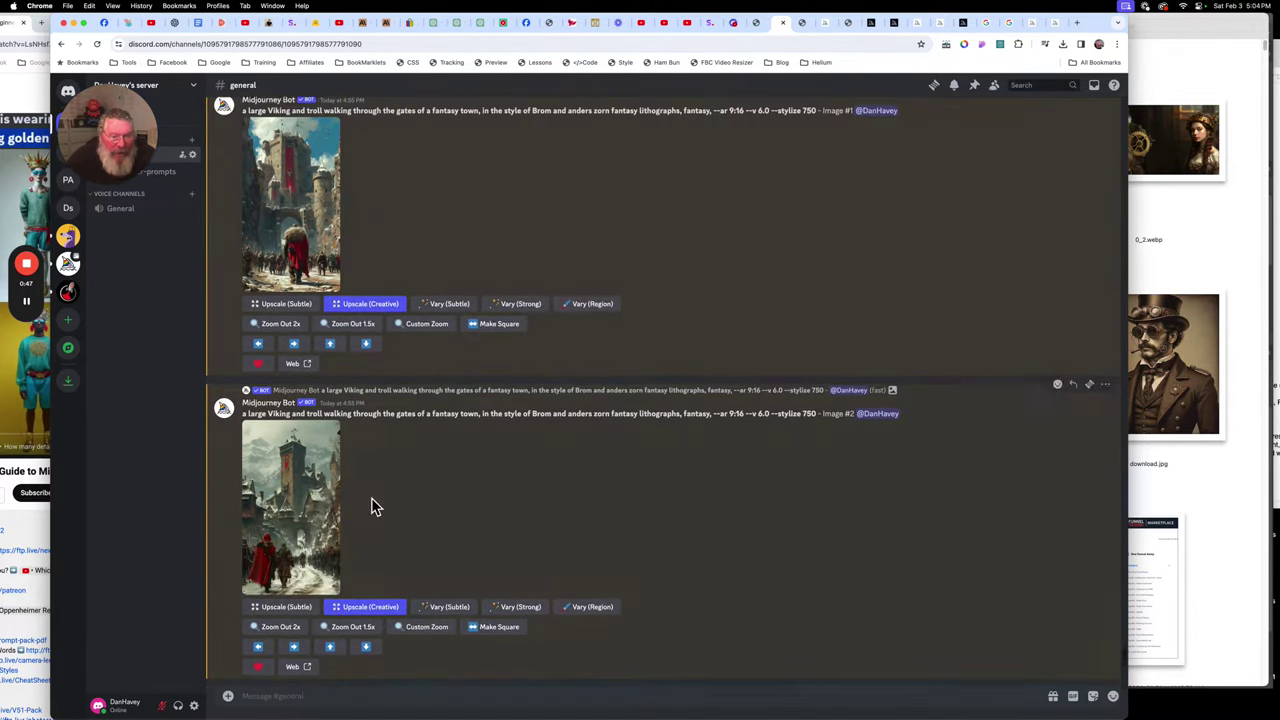
click(370, 587)
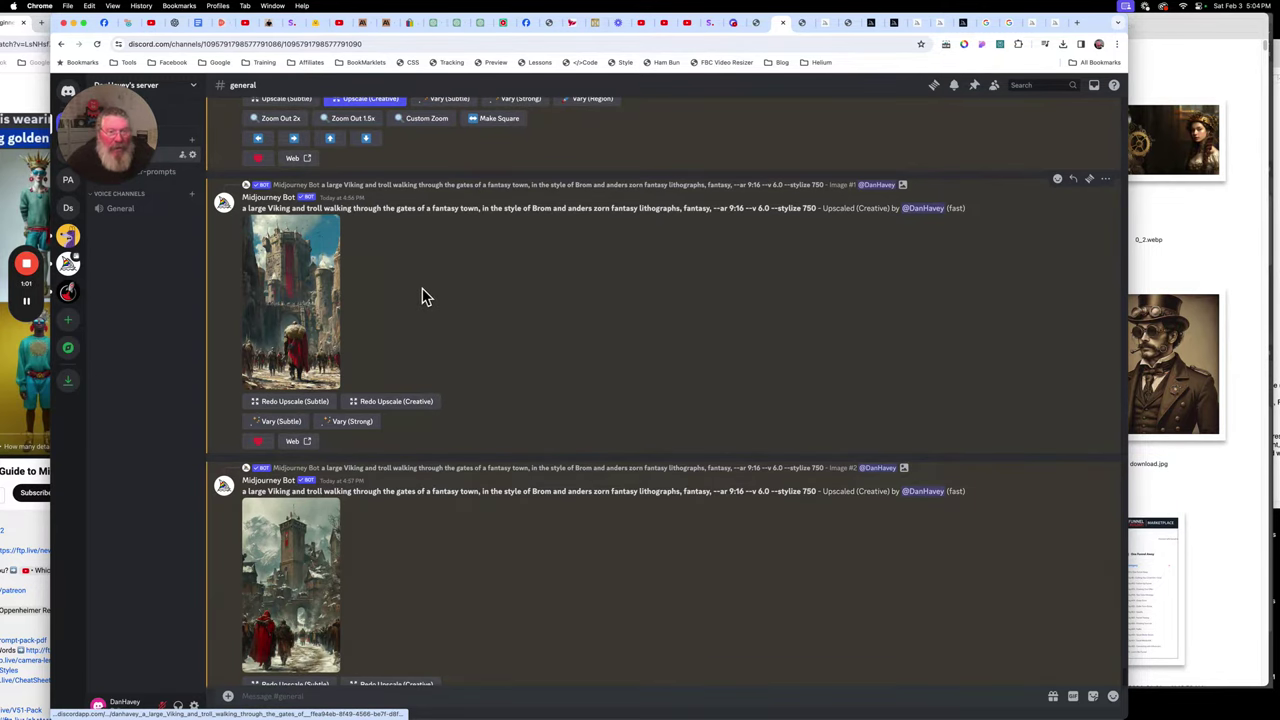
scroll(422, 288, up, 3)
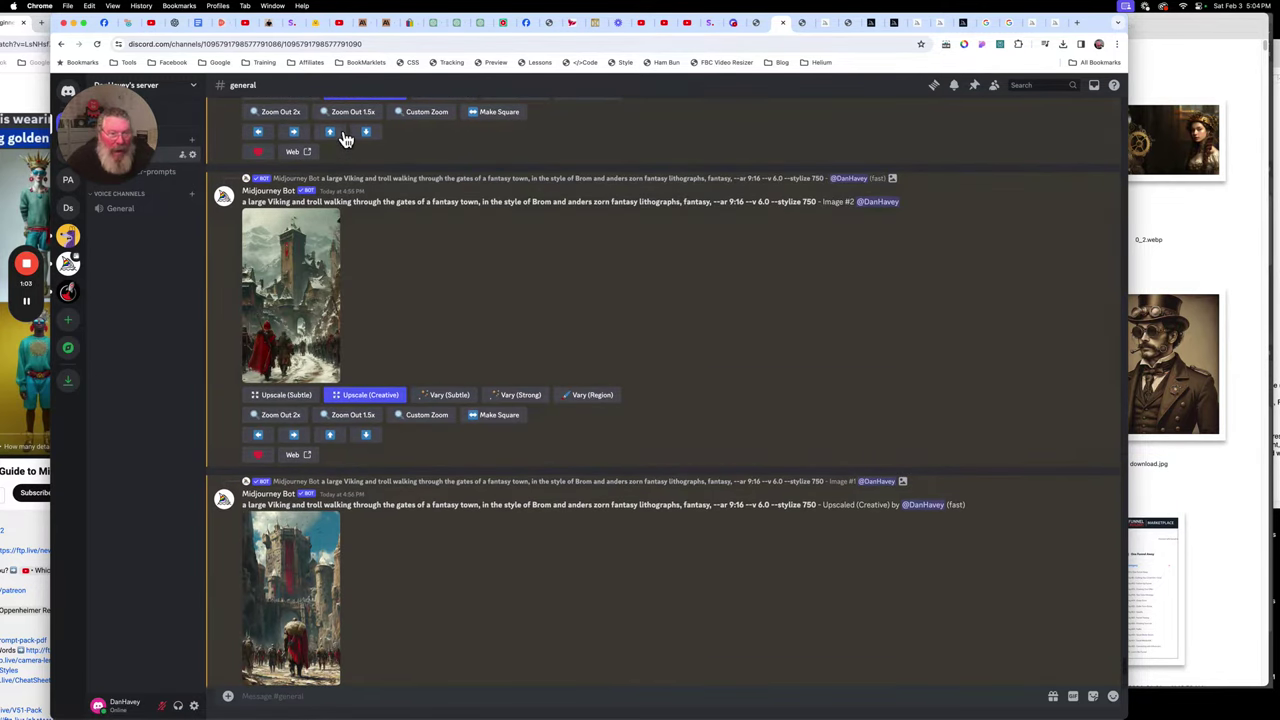
scroll(361, 337, down, 3)
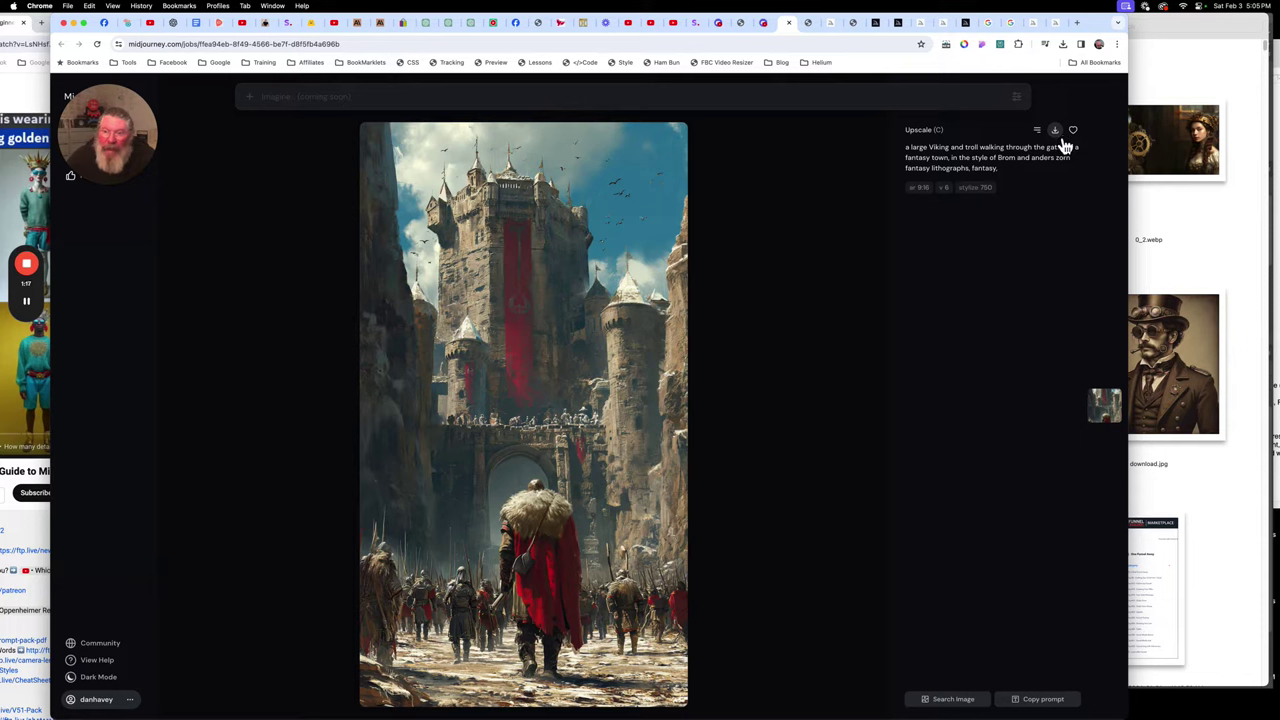
Download the upscaled Viking image as a PNG and bring Finder to the front
click(1058, 134)
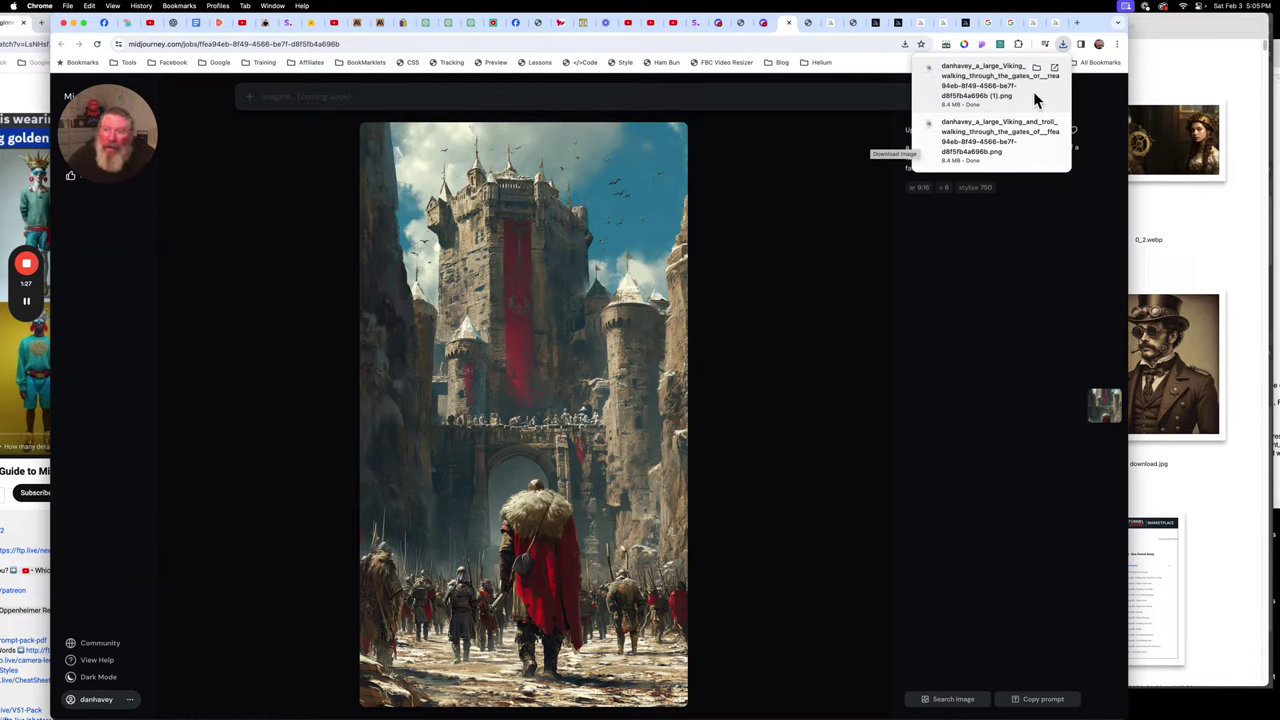
click(1188, 230)
click(506, 303)
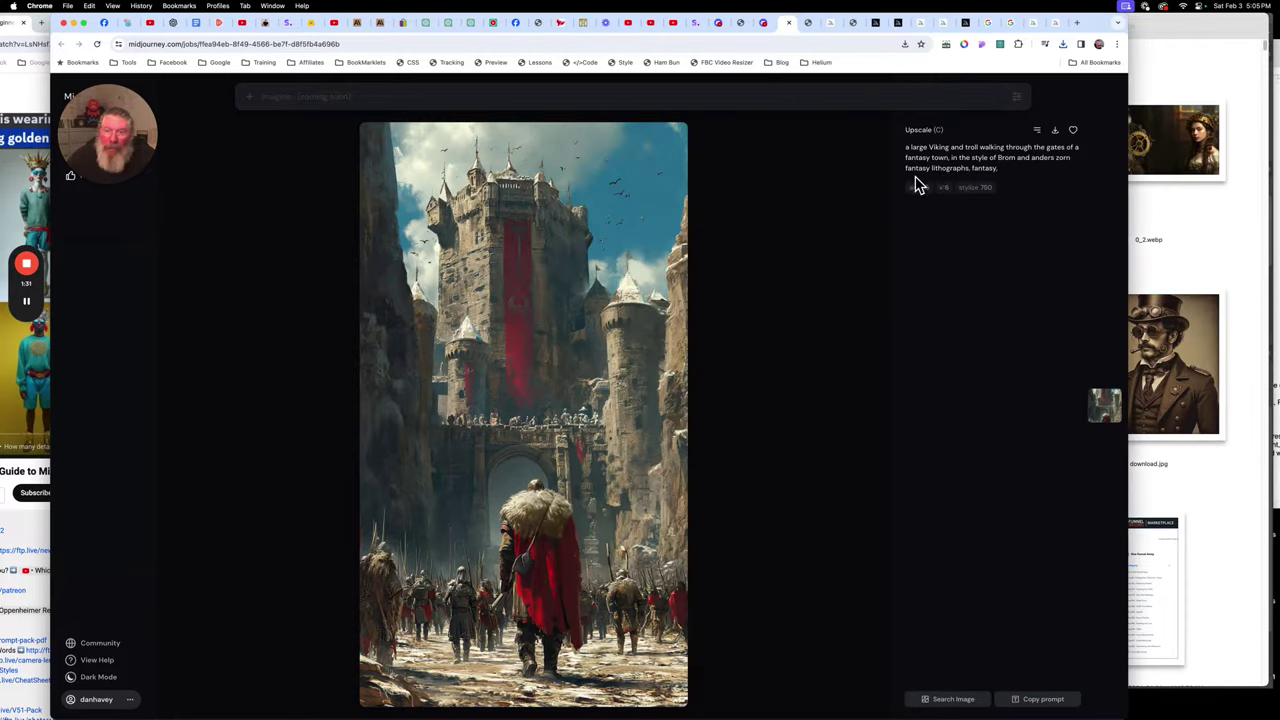
click(1161, 198)
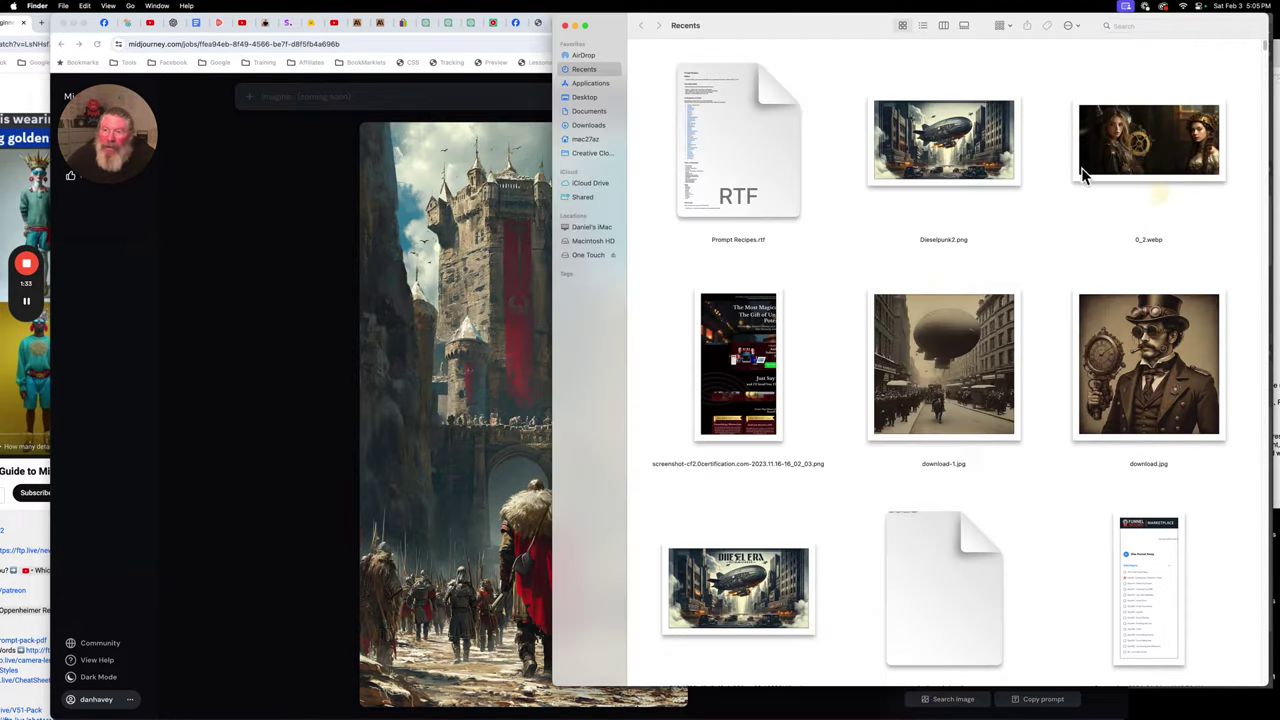
Open the downloaded Viking PNG from the Downloads folder in Adobe Photoshop 2024
click(28, 304)
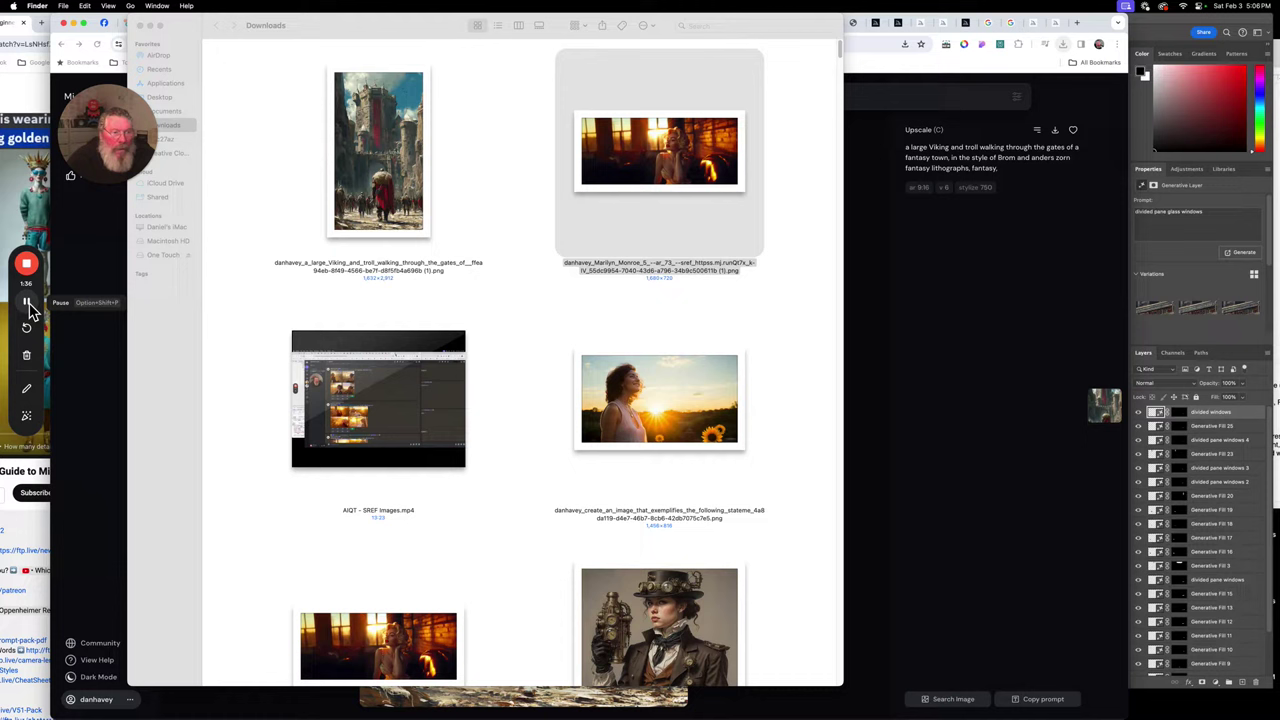
right_click(378, 150)
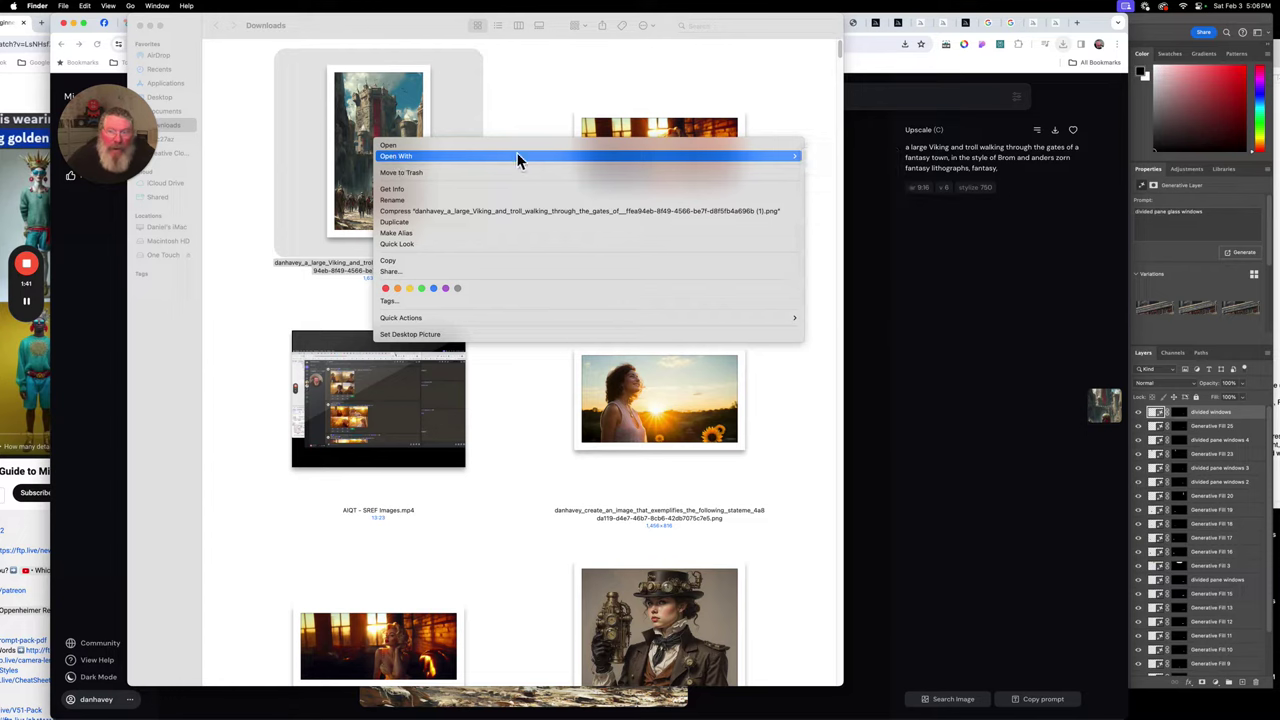
mouse_move(790, 156)
click(835, 176)
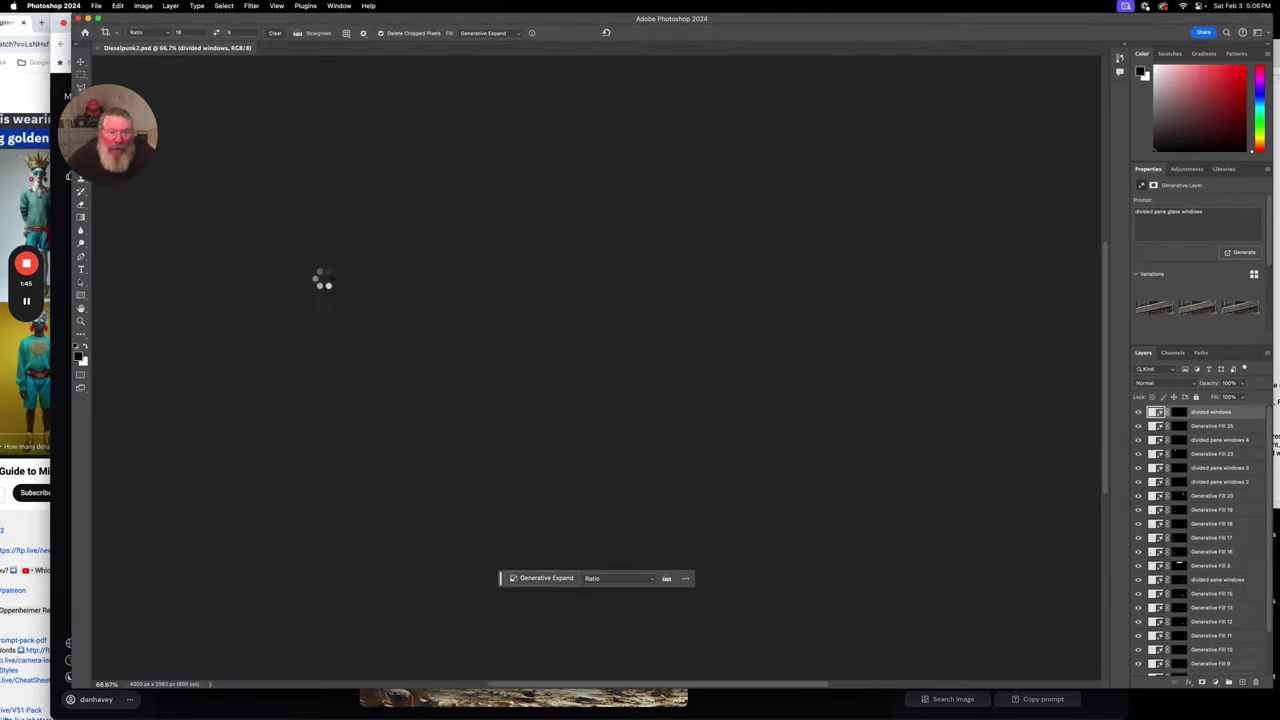
Extend the crop frame to a 16:9 canvas around the Viking image and commit Generative Expand
mouse_move(30, 308)
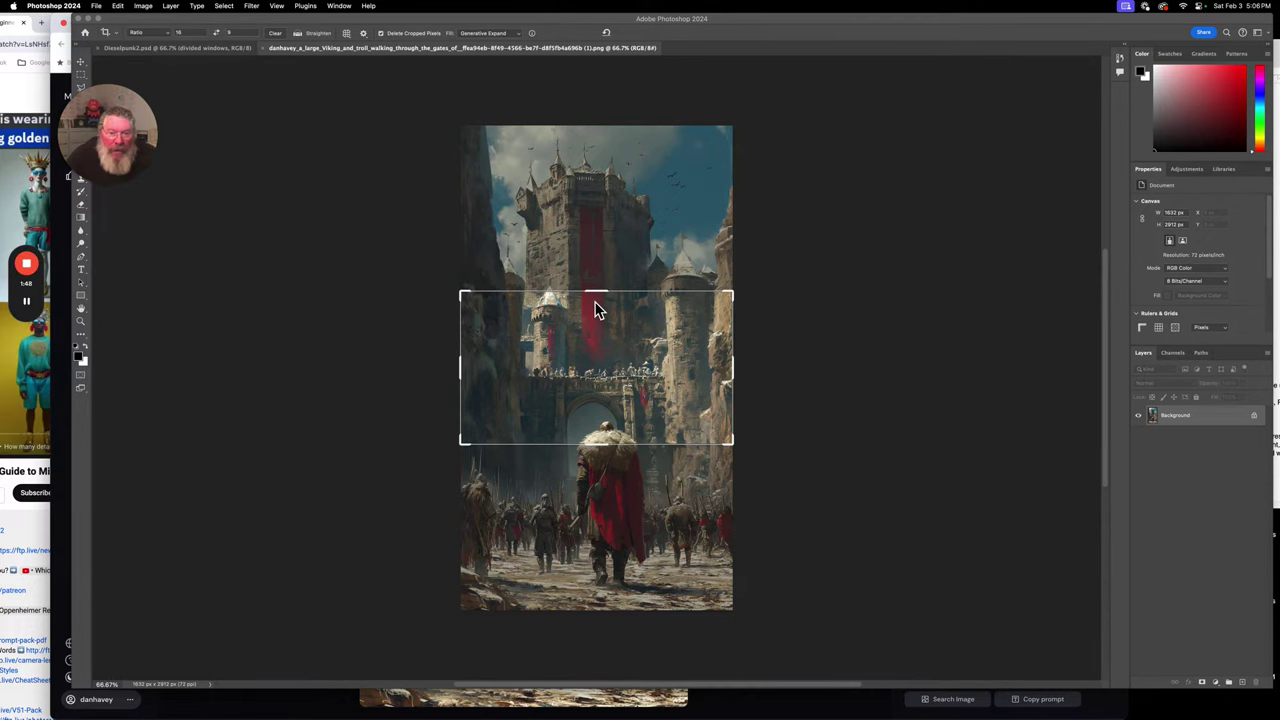
drag(601, 297, 607, 247)
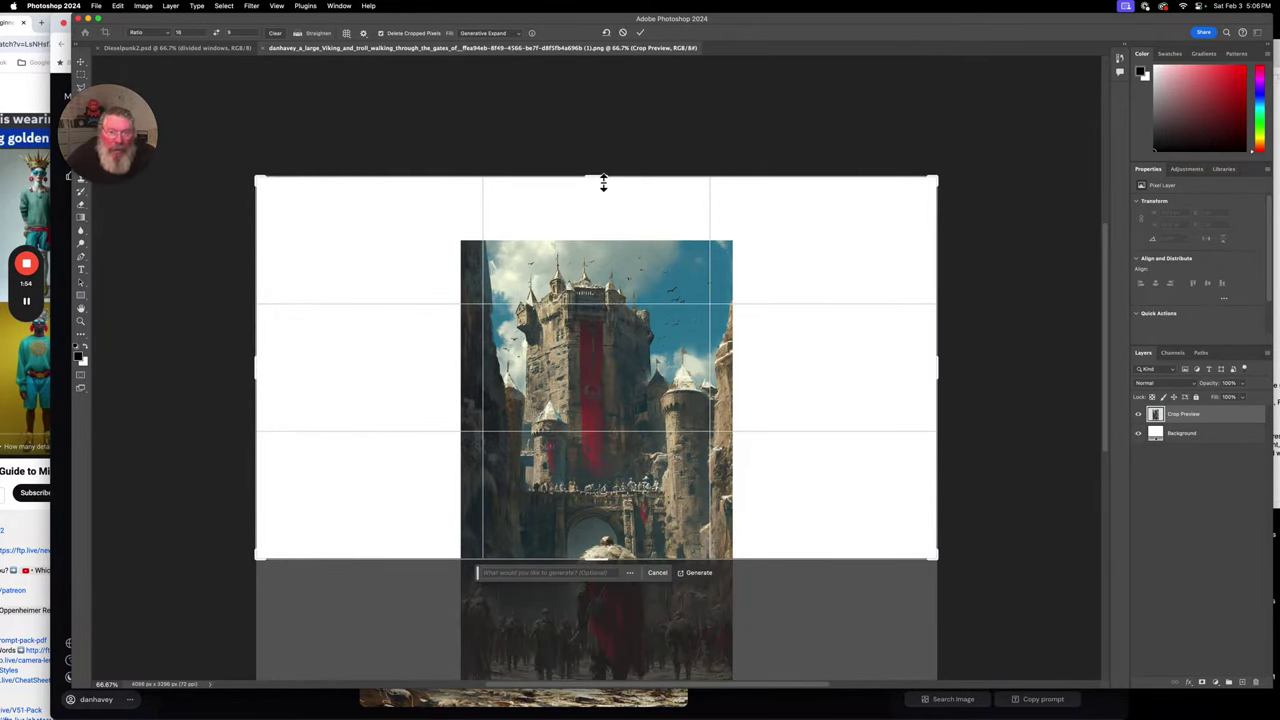
drag(603, 182, 601, 209)
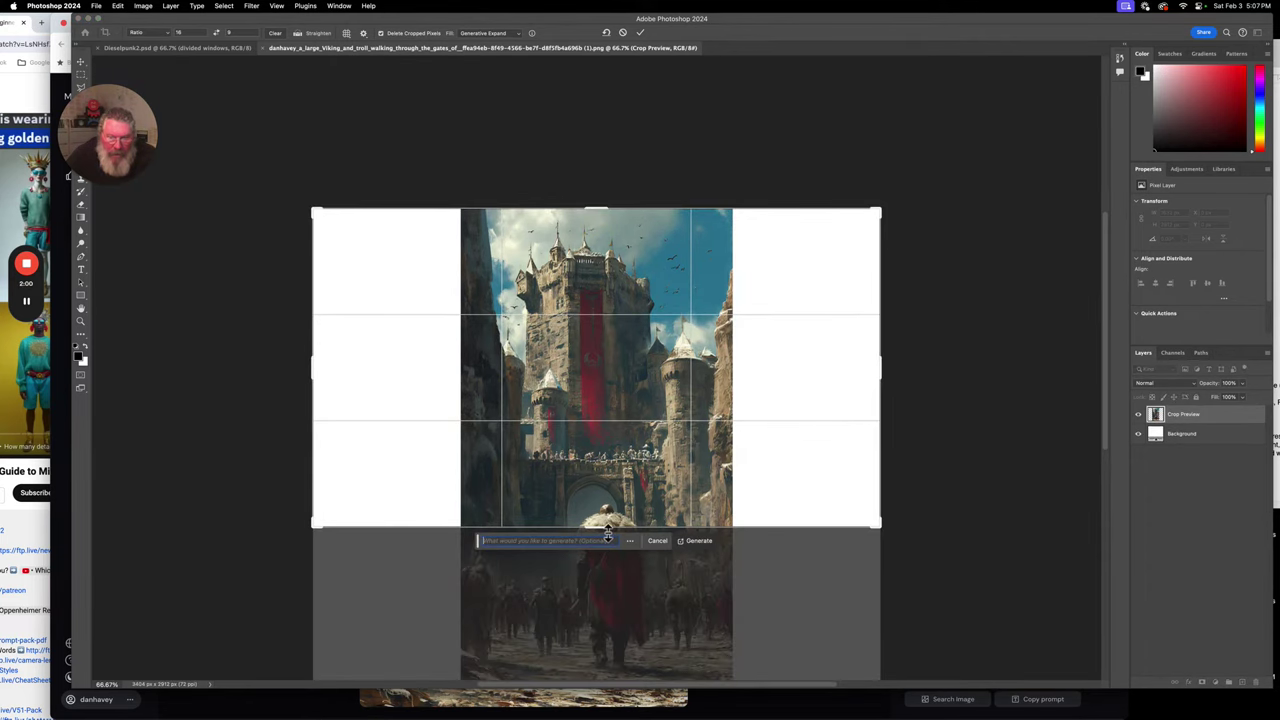
drag(607, 535, 591, 606)
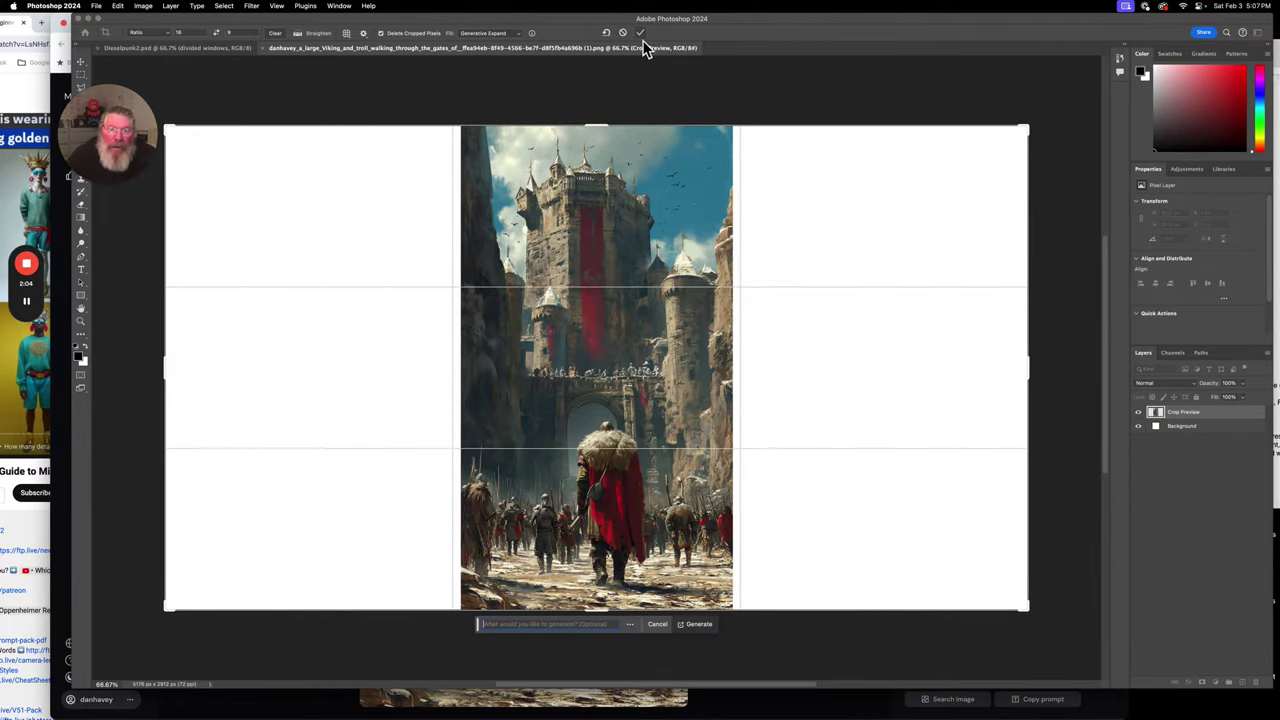
click(641, 34)
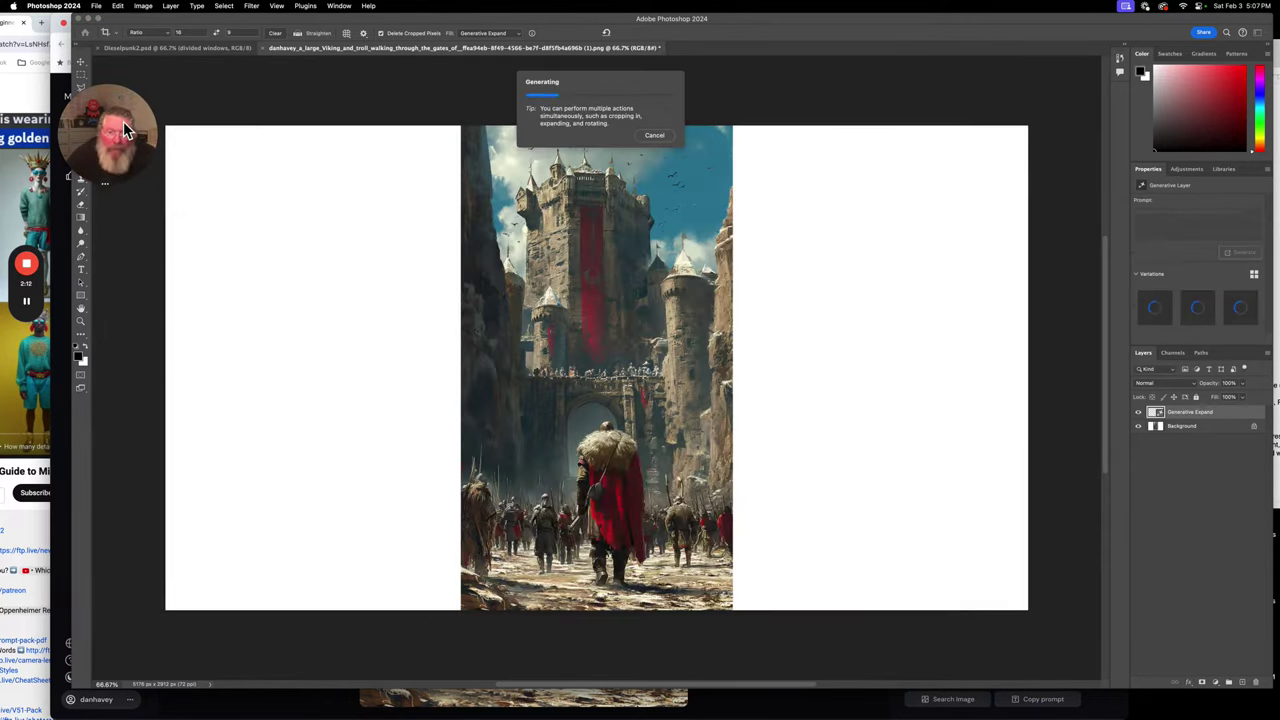
Compare the Generative Expand layer against the original by toggling it, then generate new variations
drag(222, 114, 191, 103)
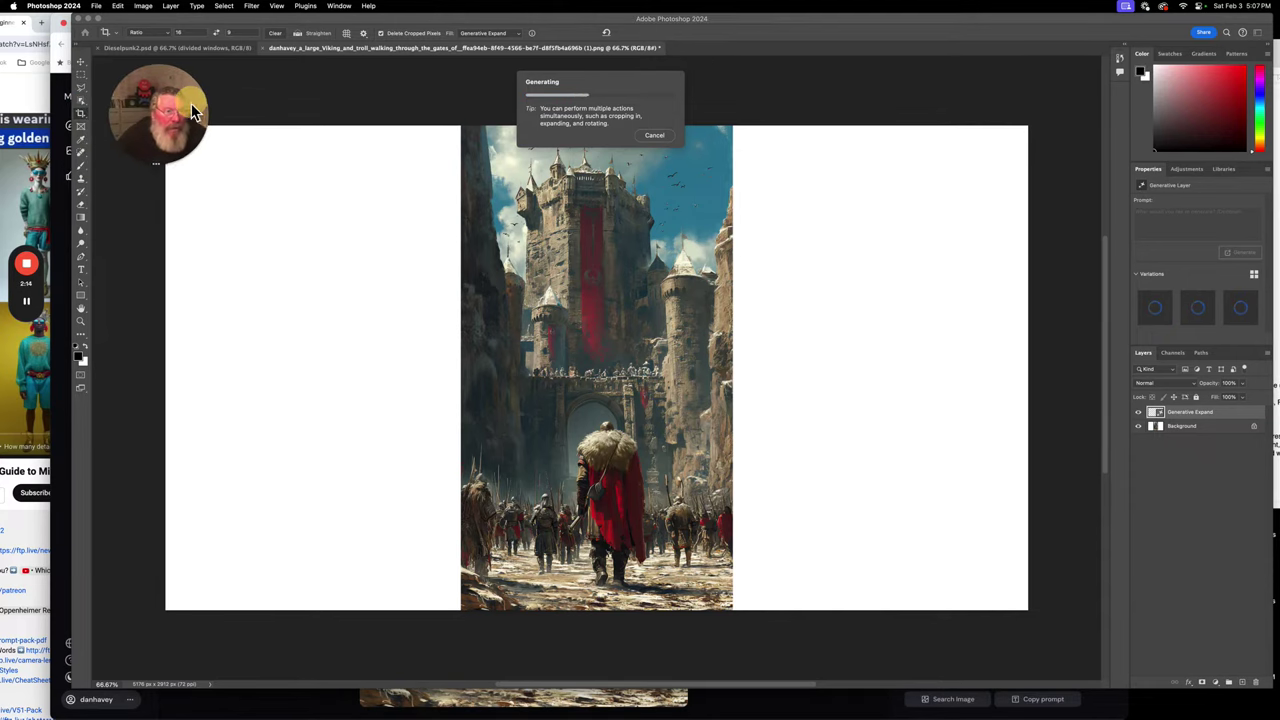
mouse_move(34, 312)
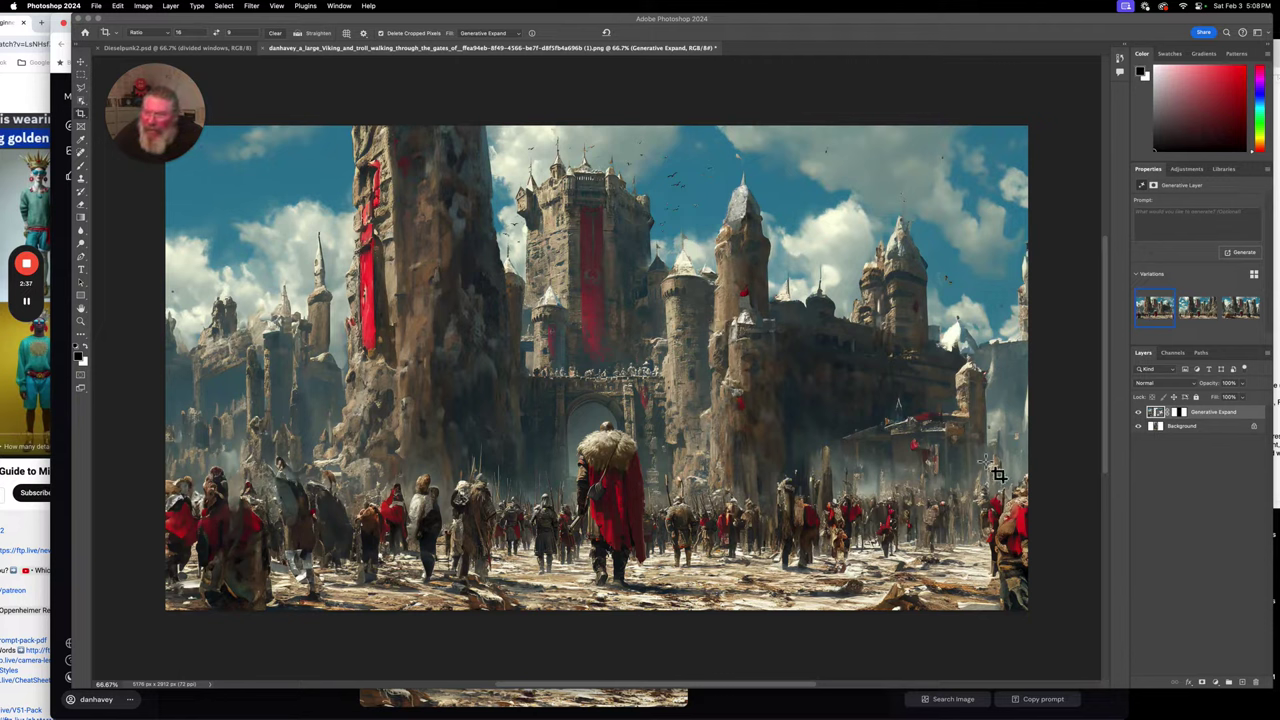
click(1210, 418)
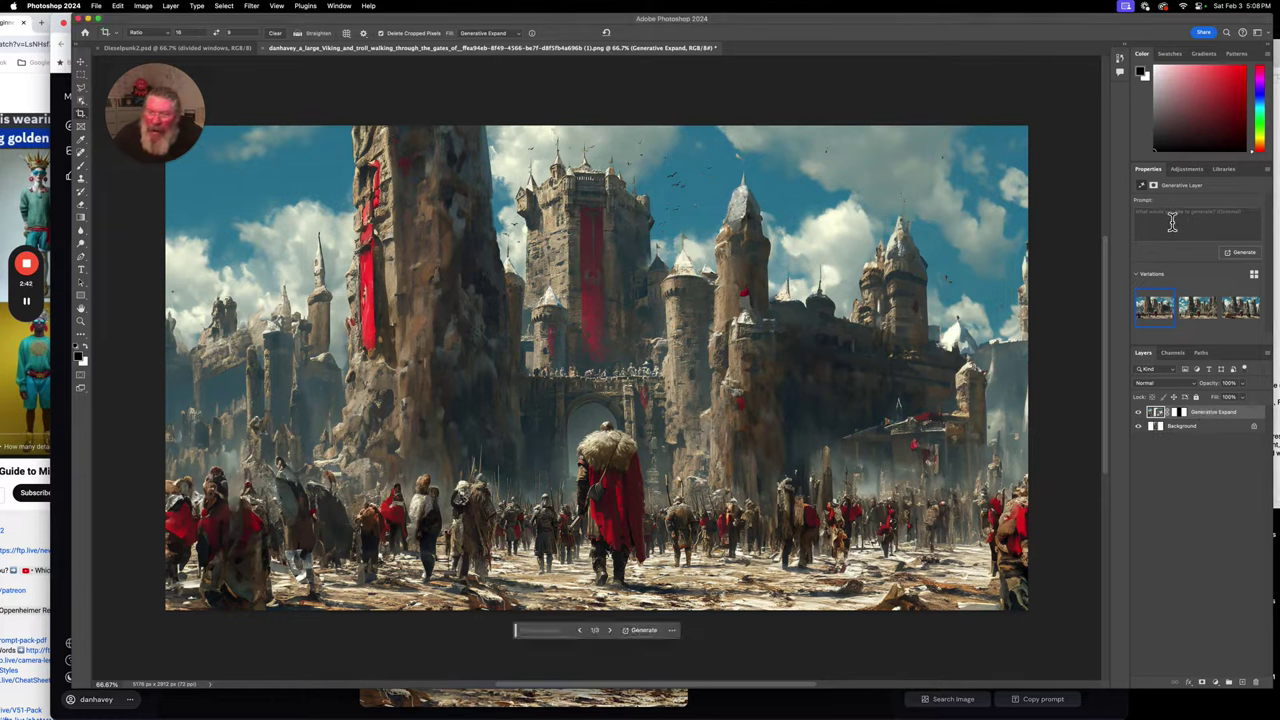
click(1139, 412)
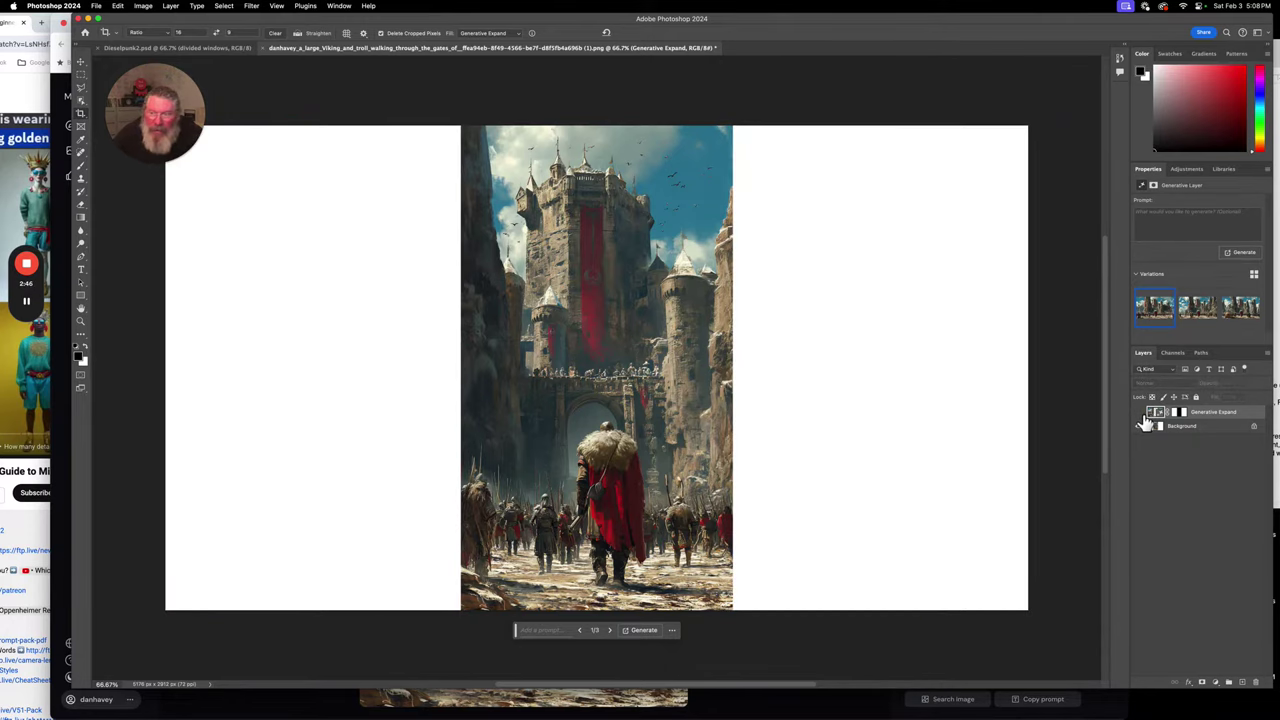
click(1140, 413)
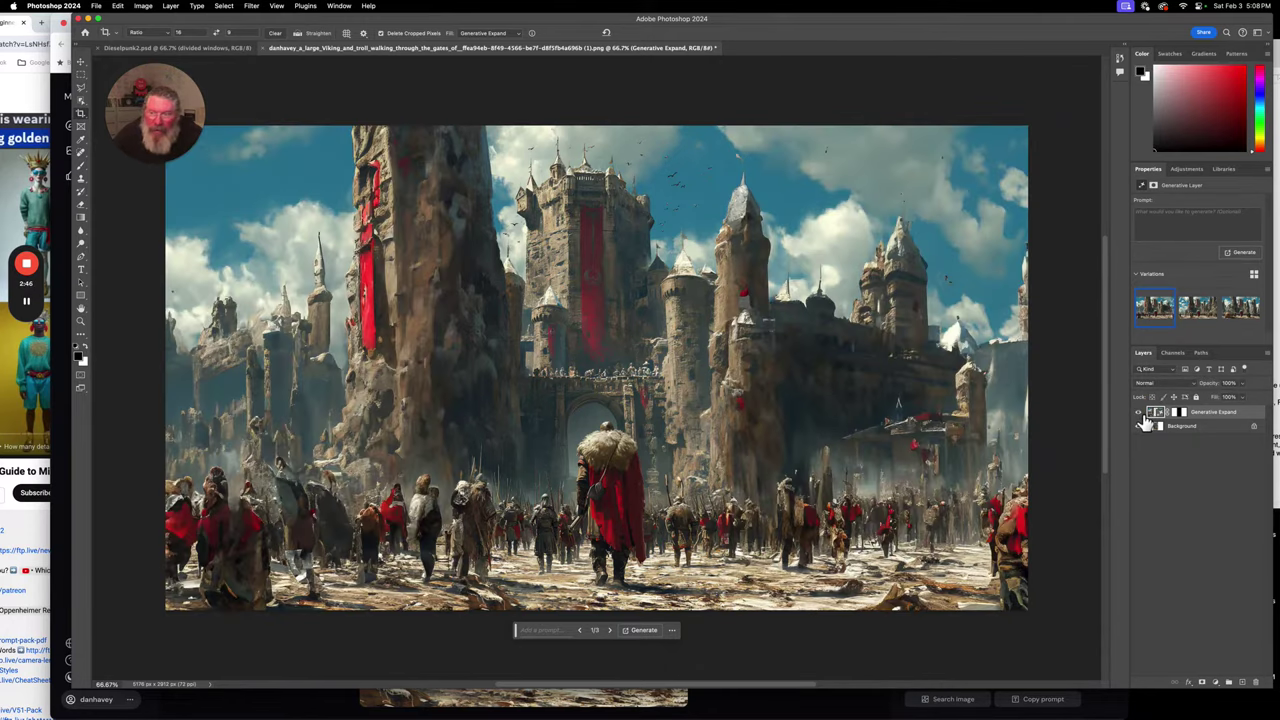
click(1242, 253)
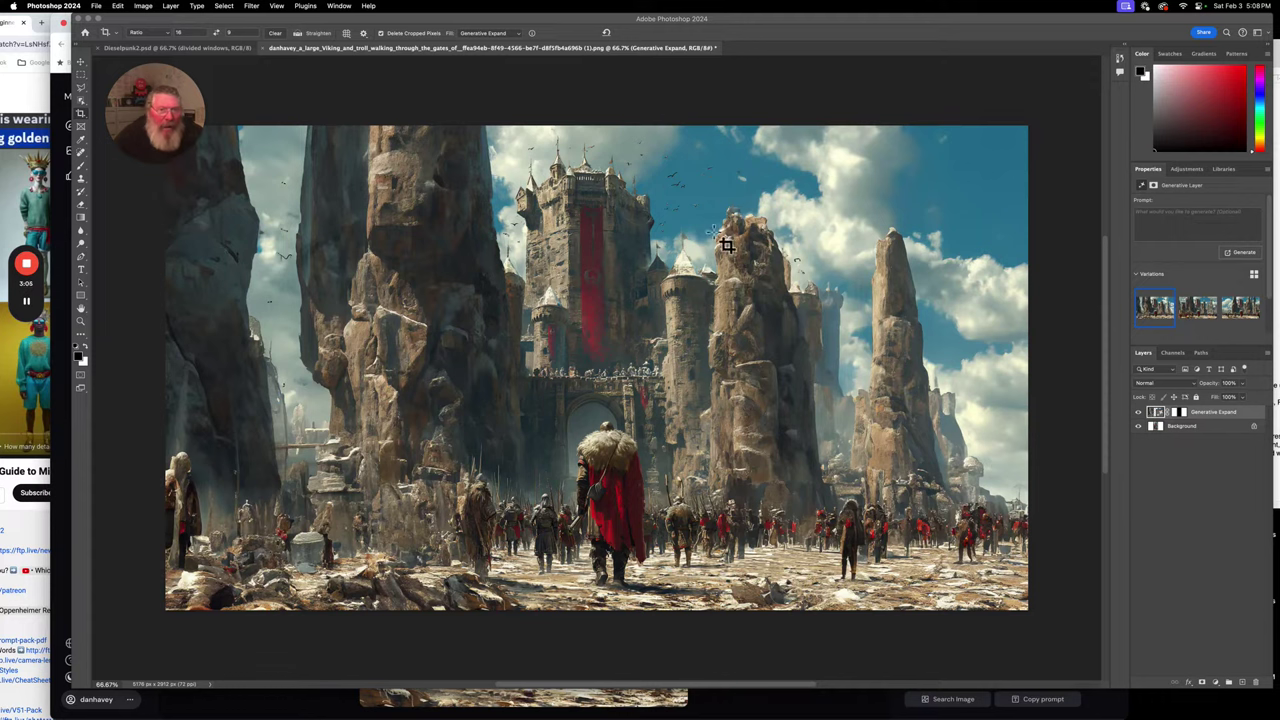
Switch Variations to large previews and try the first two generated variations
click(1254, 275)
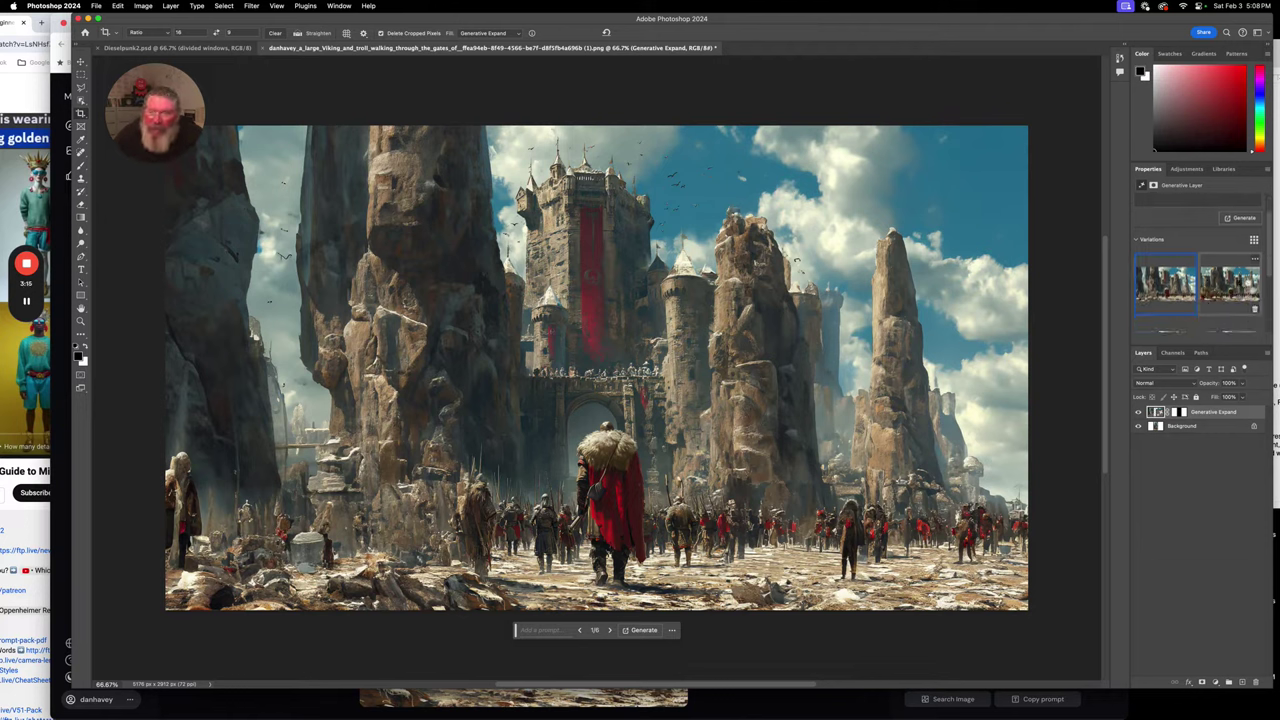
click(1237, 290)
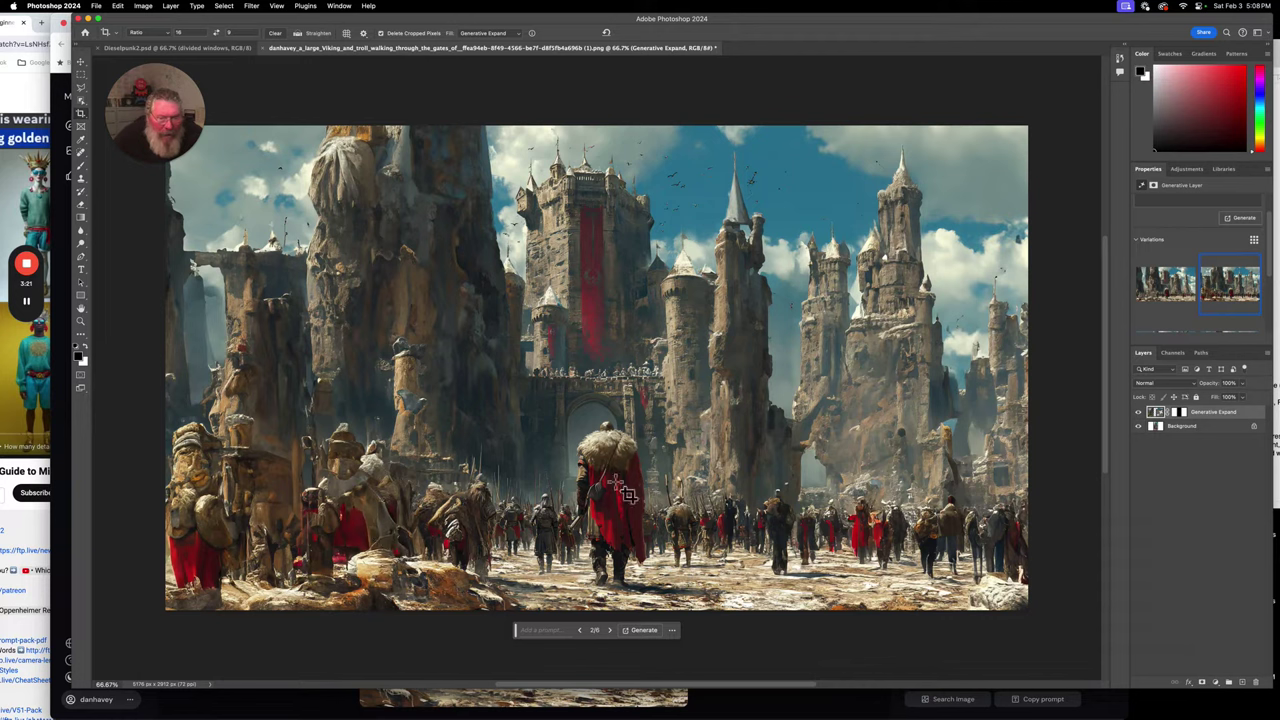
click(1166, 290)
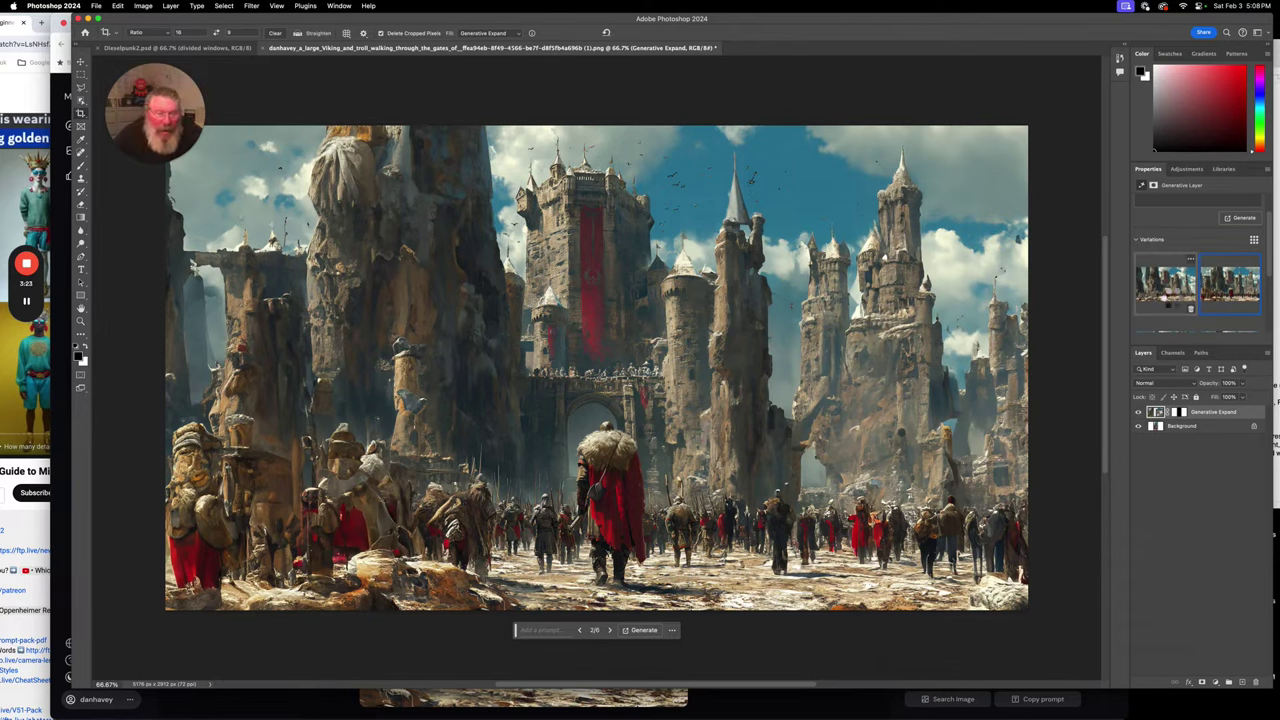
click(1172, 297)
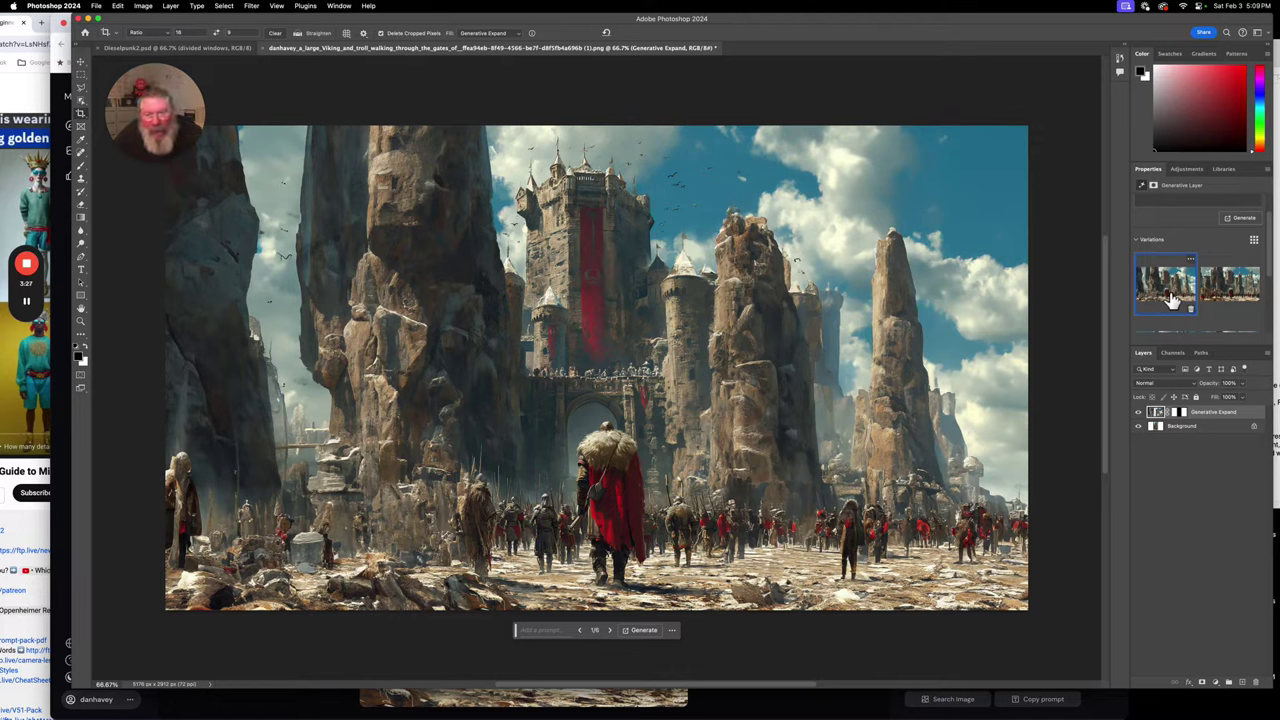
Preview Generative Expand variations three through six, ending on the lower-left boulder version
scroll(1172, 297, down, 3)
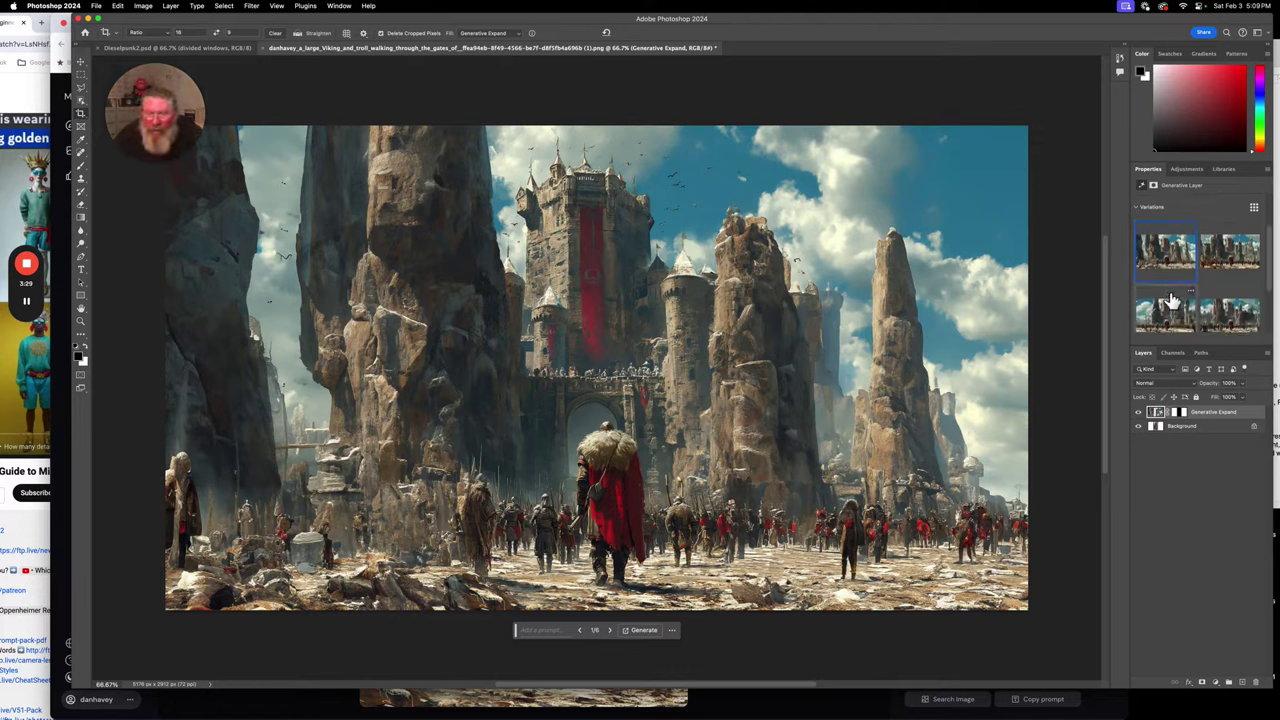
scroll(1172, 297, down, 3)
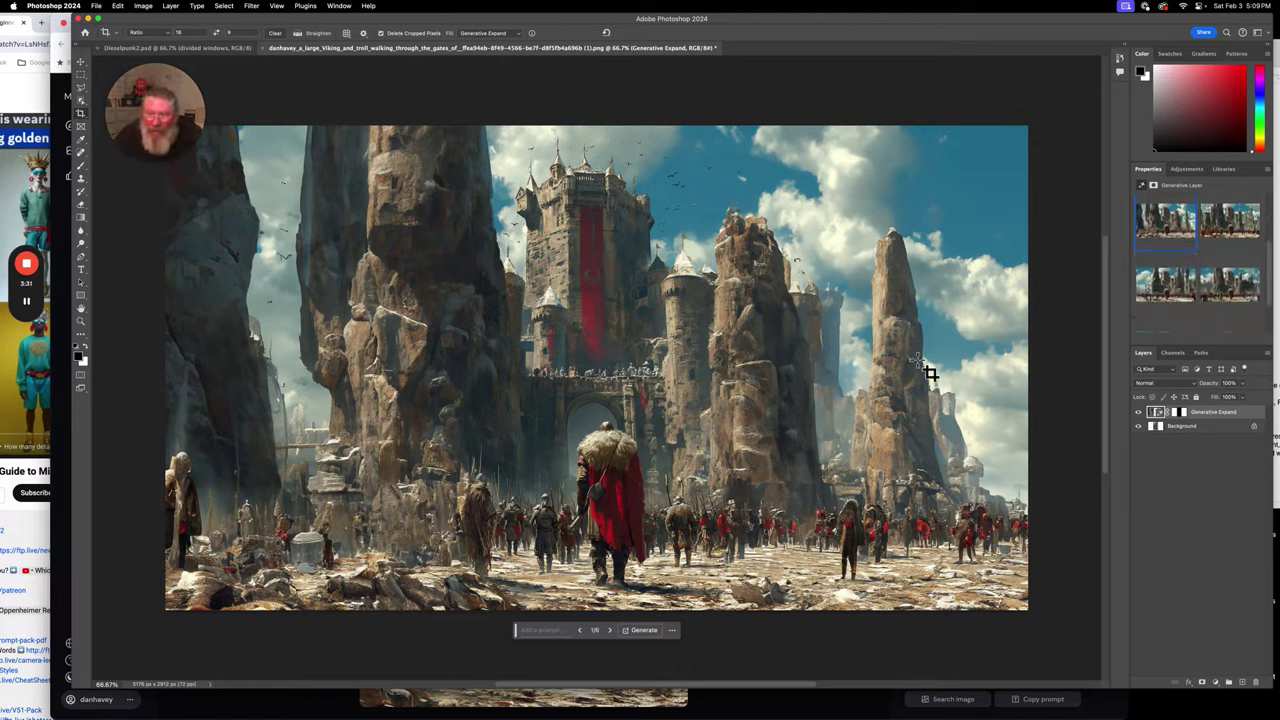
click(1182, 292)
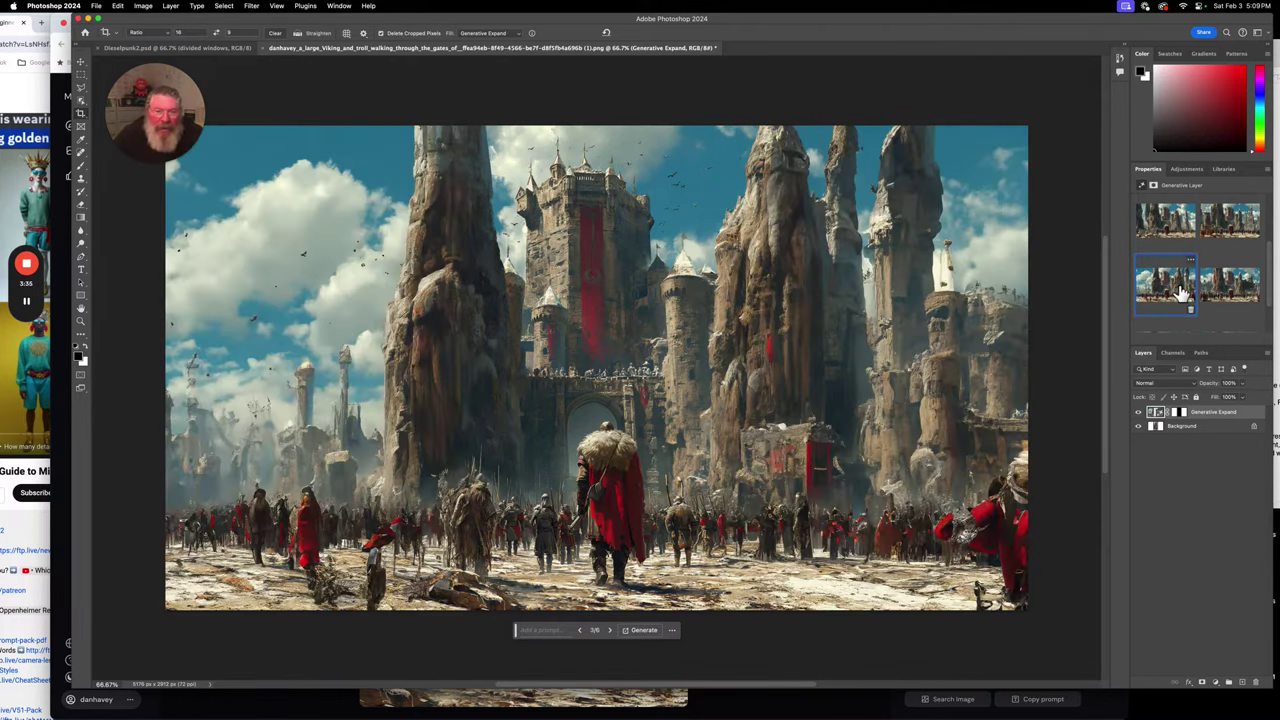
click(1245, 290)
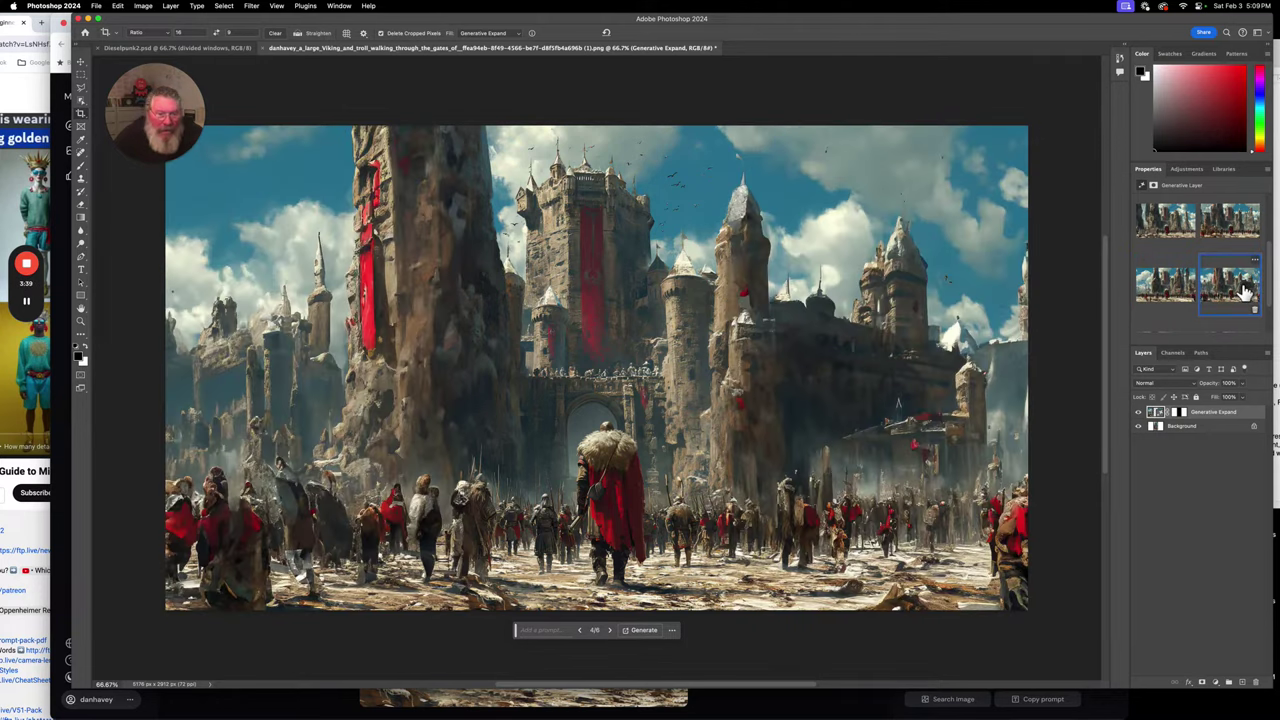
scroll(1230, 290, down, 2)
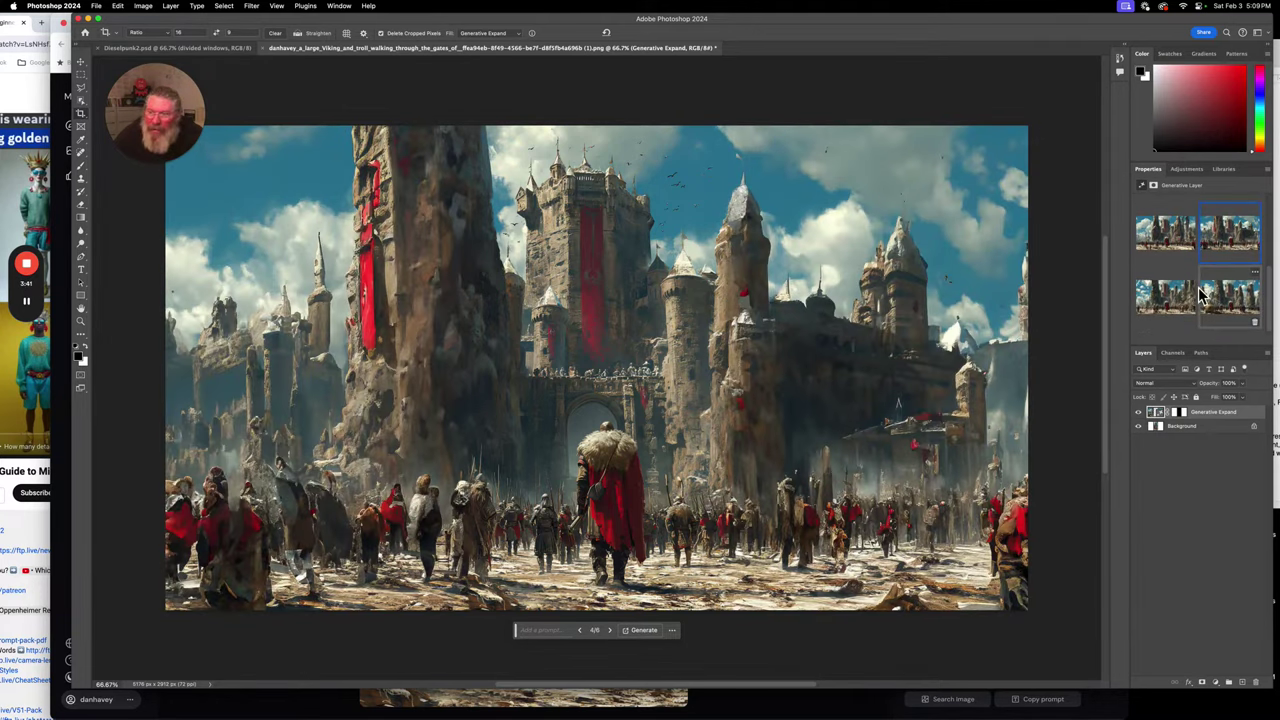
click(1180, 302)
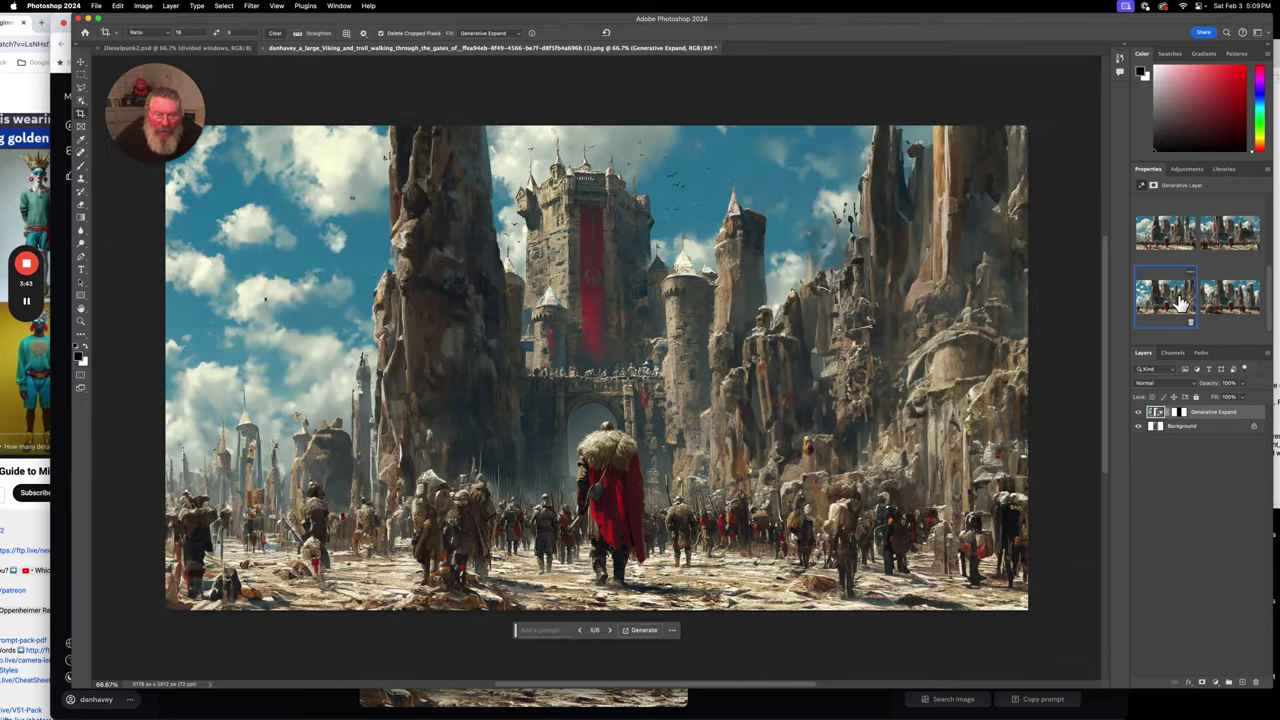
click(1231, 305)
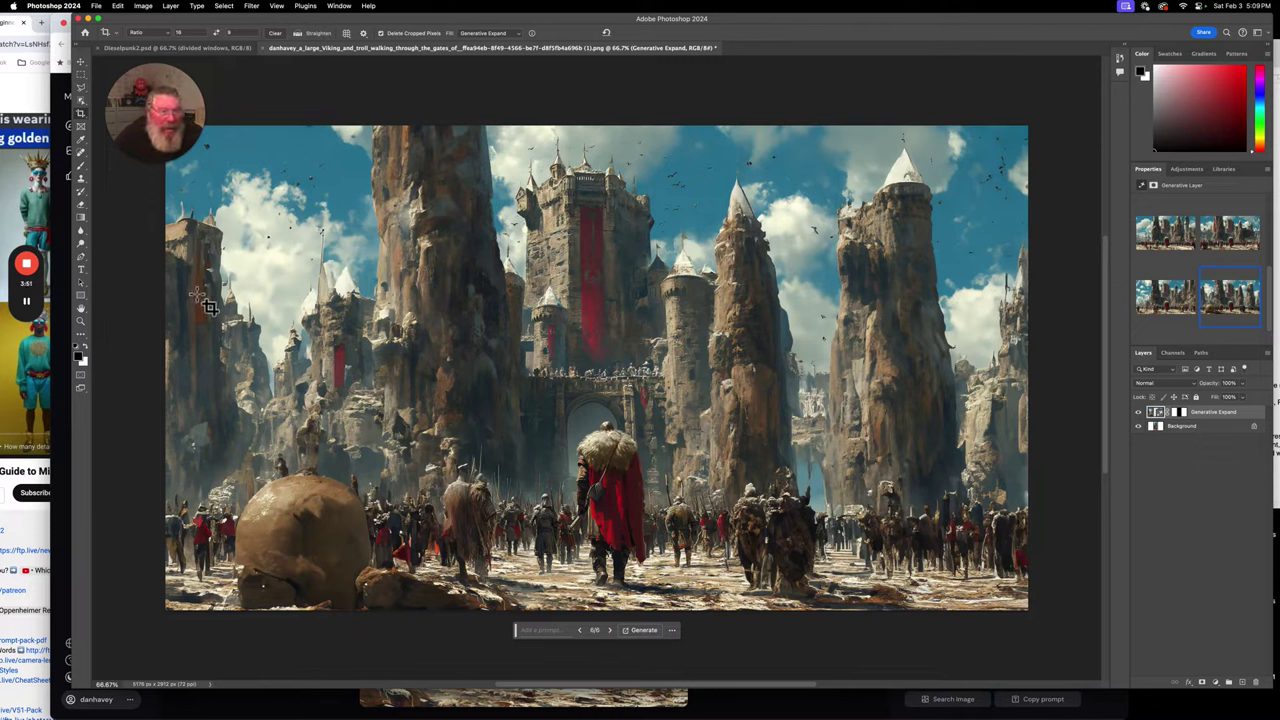
Open the second upscale on Midjourney web and download the snowy Viking PNG
mouse_move(28, 312)
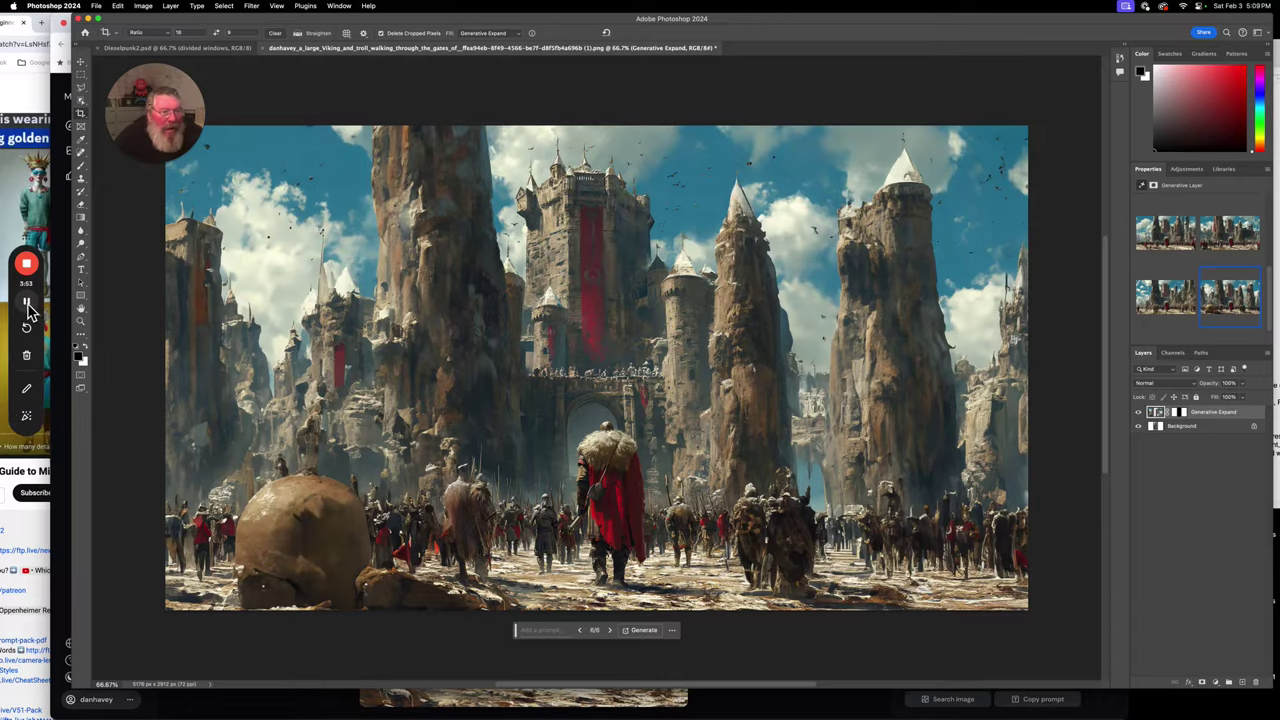
key(super+Tab)
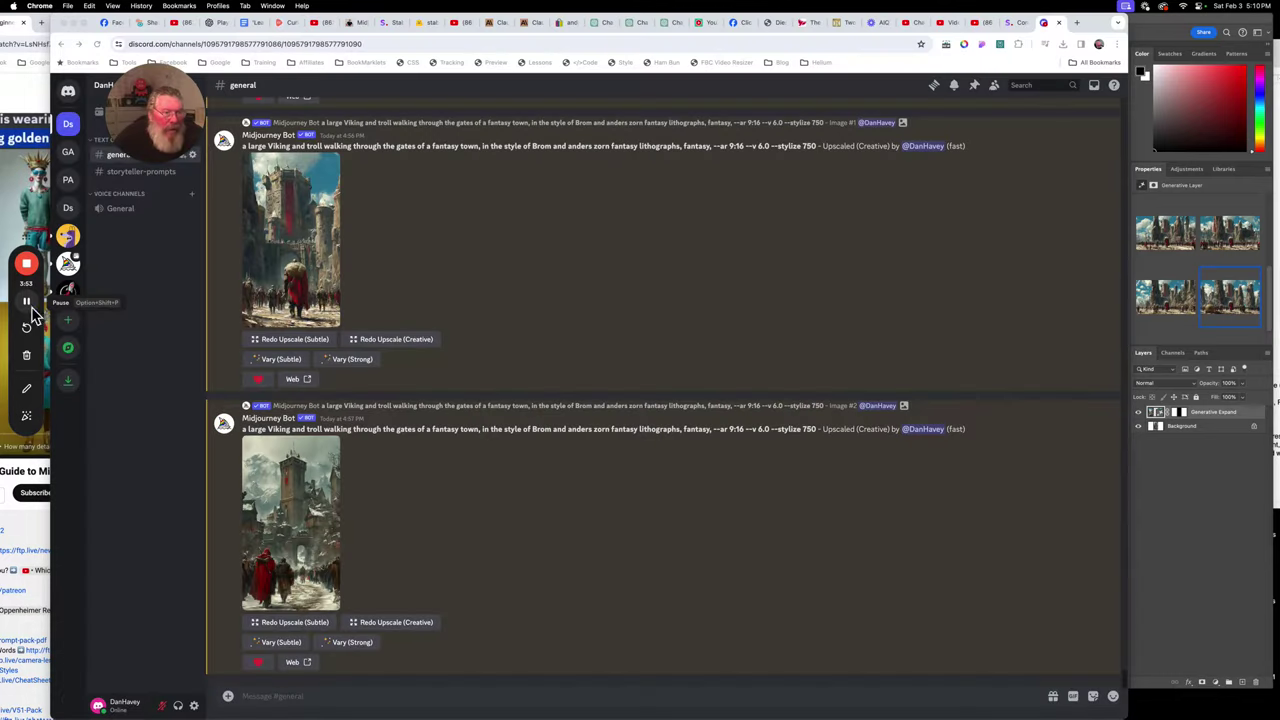
click(292, 662)
click(297, 667)
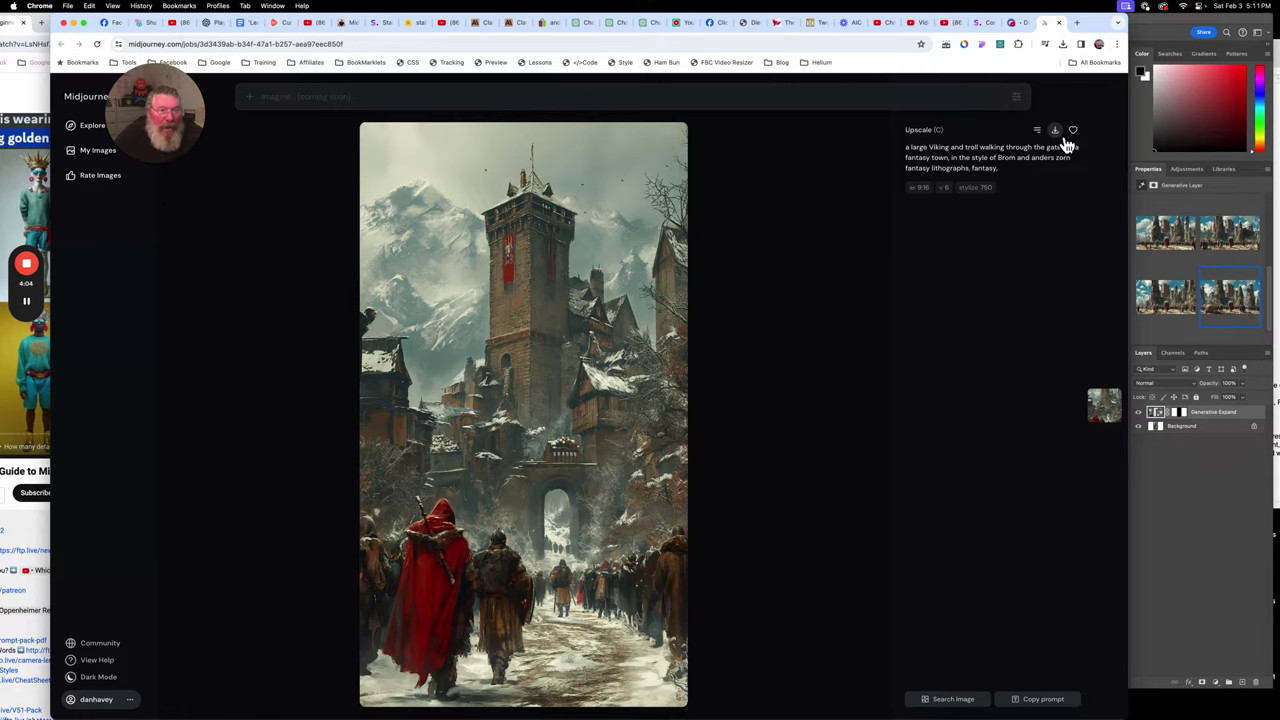
click(1062, 142)
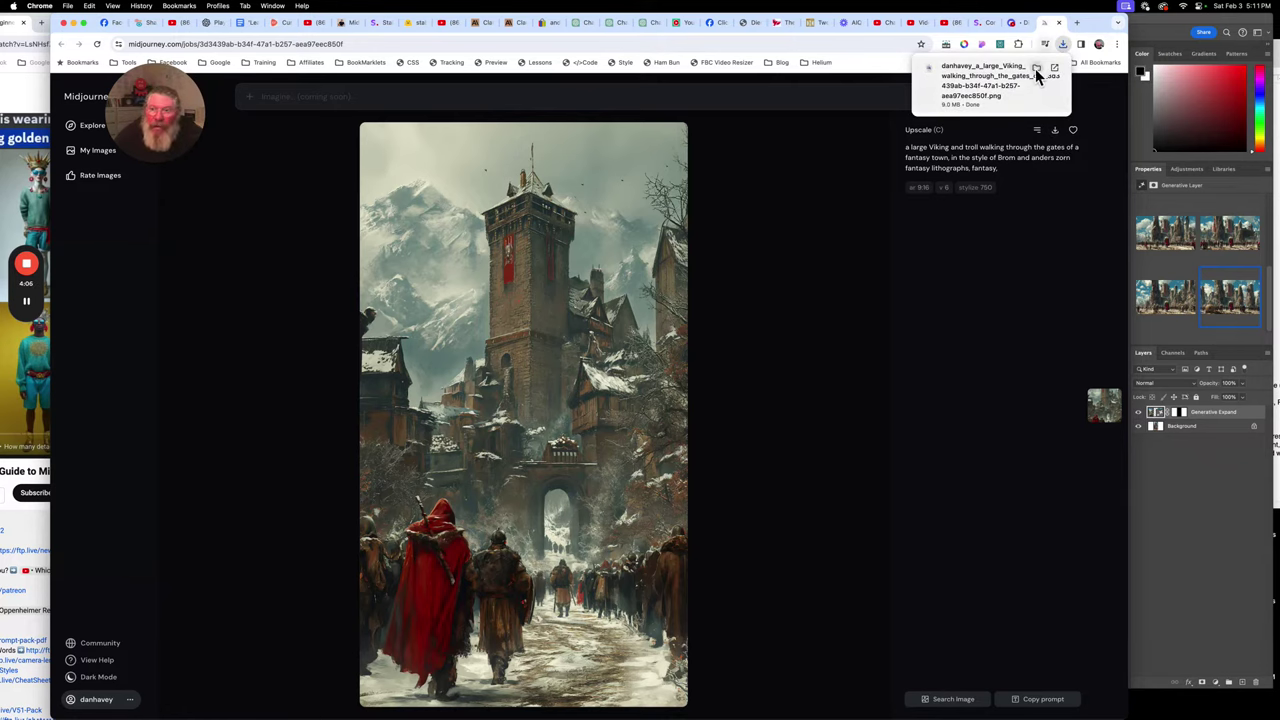
click(1036, 69)
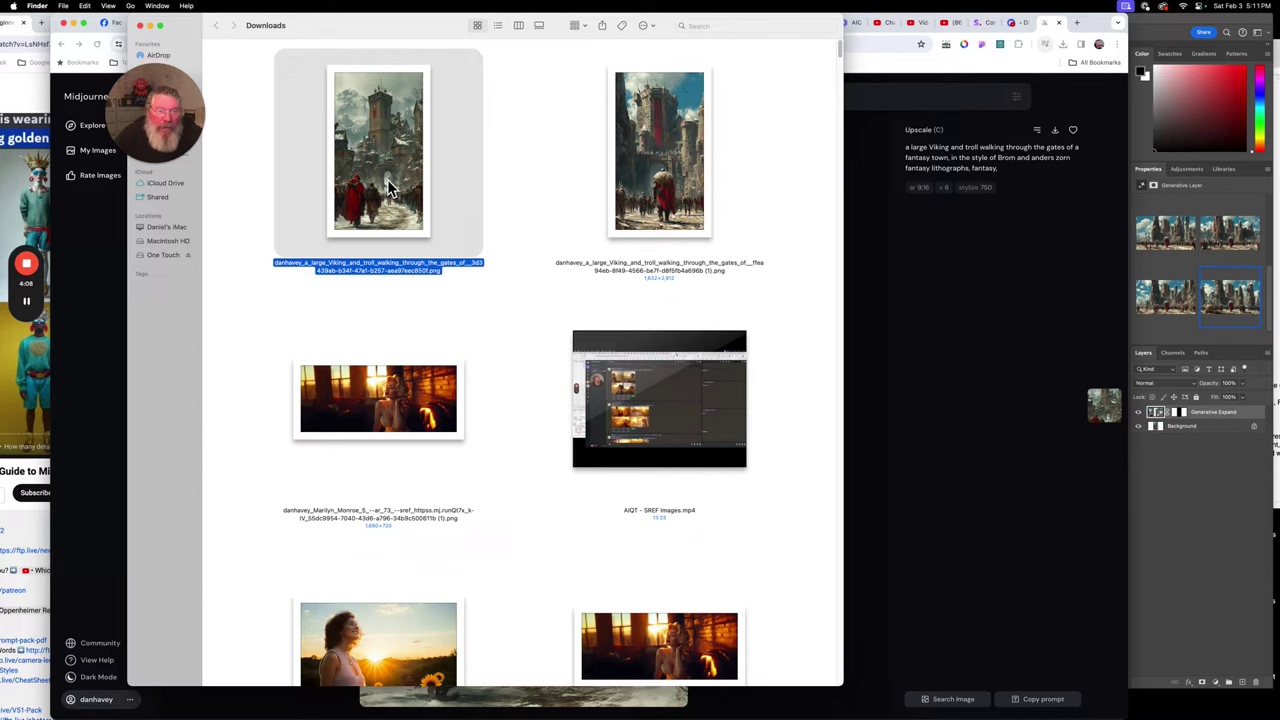
Open the snowy Viking PNG from Finder in Adobe Photoshop 2024
right_click(387, 179)
mouse_move(438, 196)
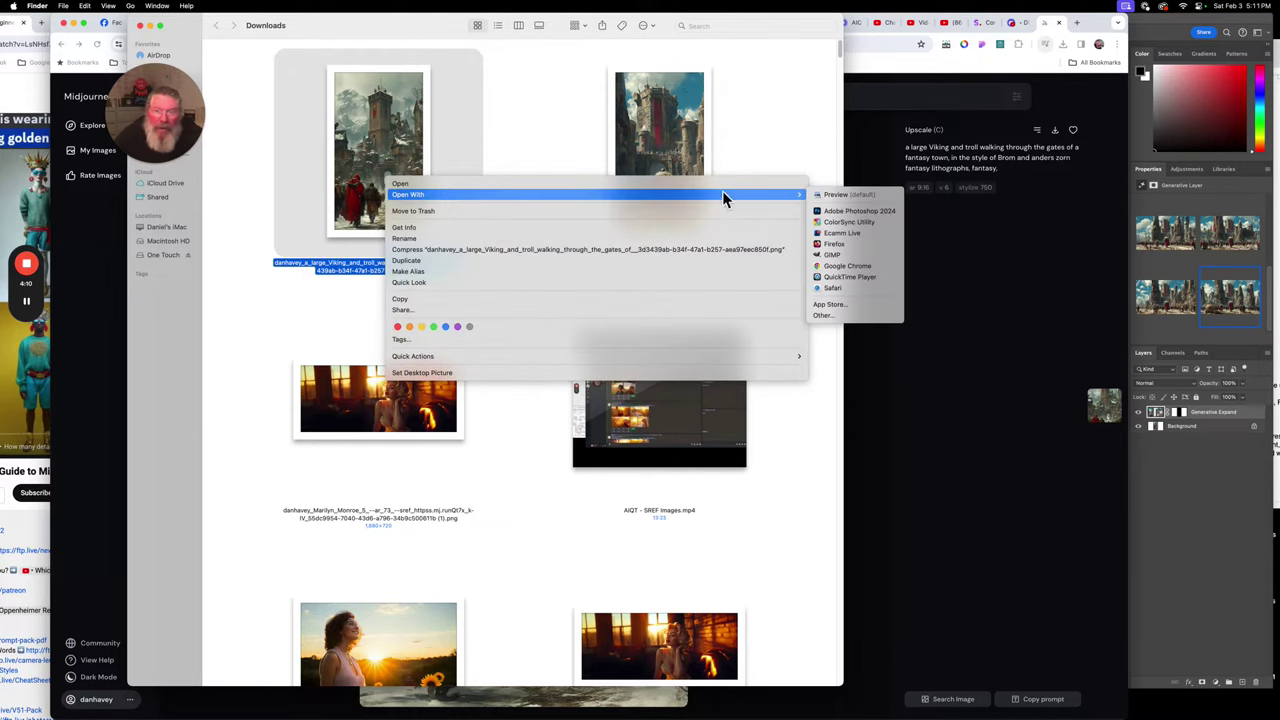
click(850, 212)
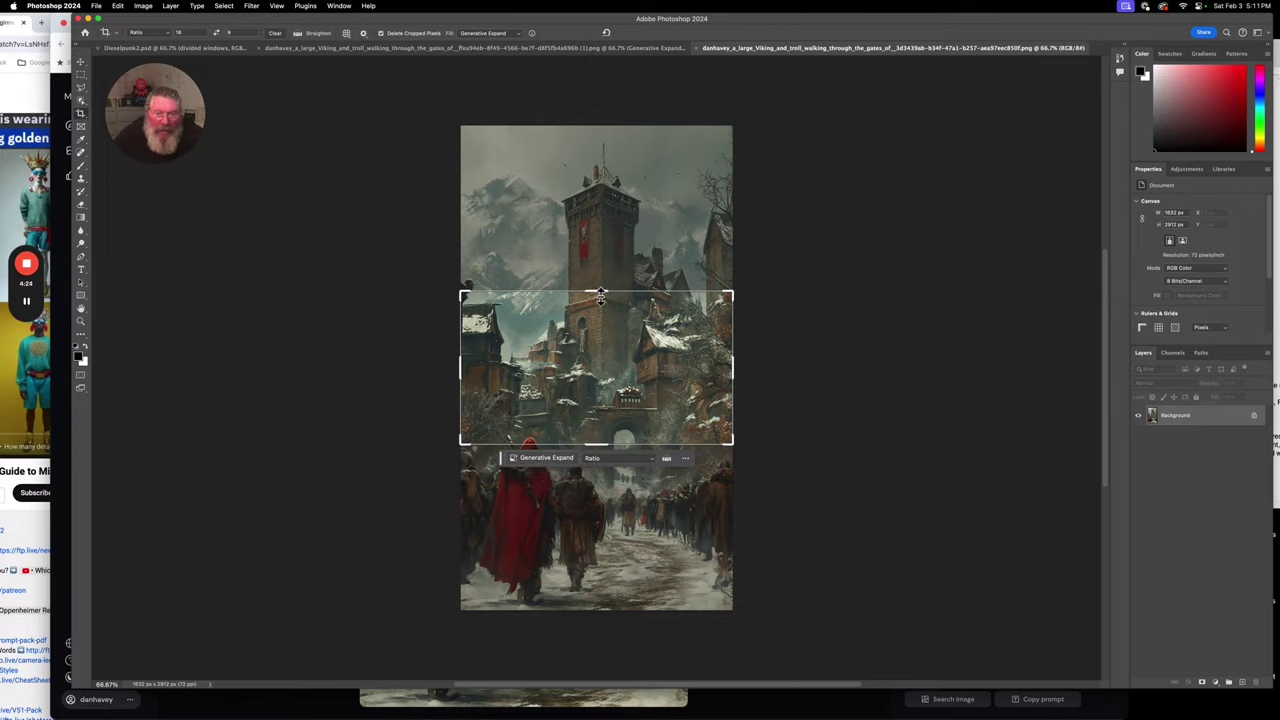
Extend the 16:9 crop frame's top and bottom on the snowy Viking image and generate the fill
drag(600, 297, 611, 208)
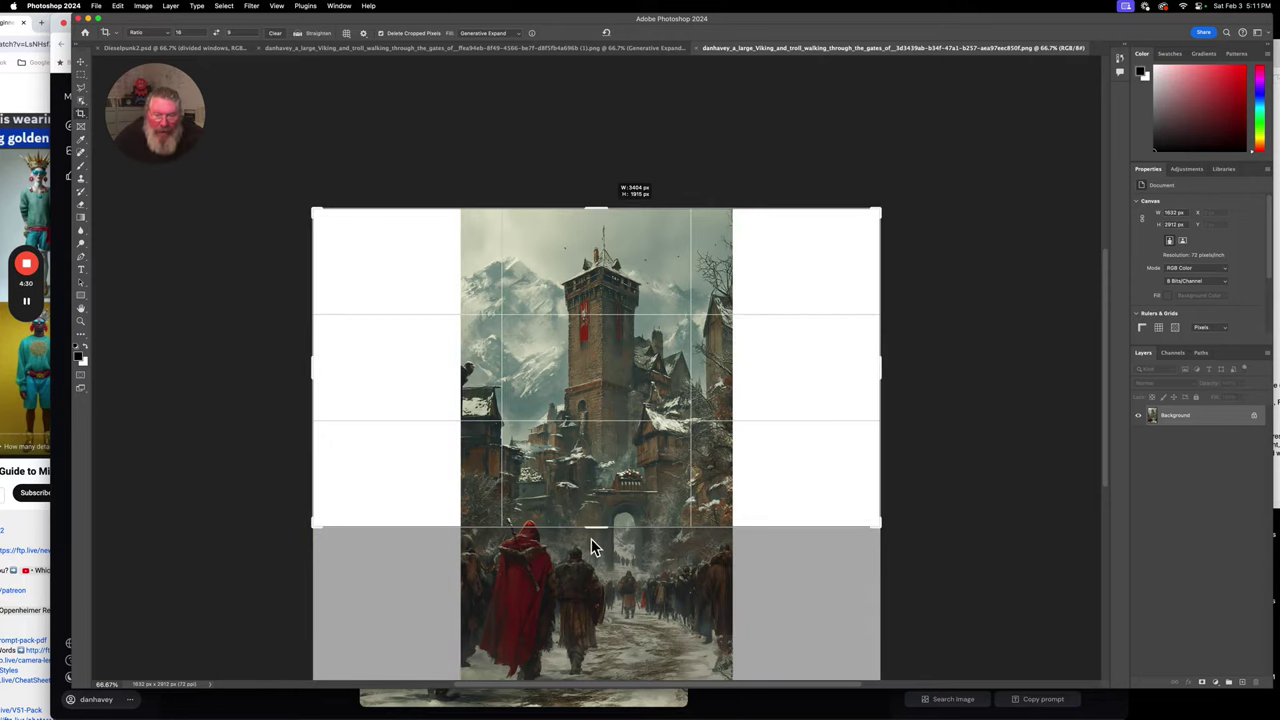
drag(597, 533, 586, 614)
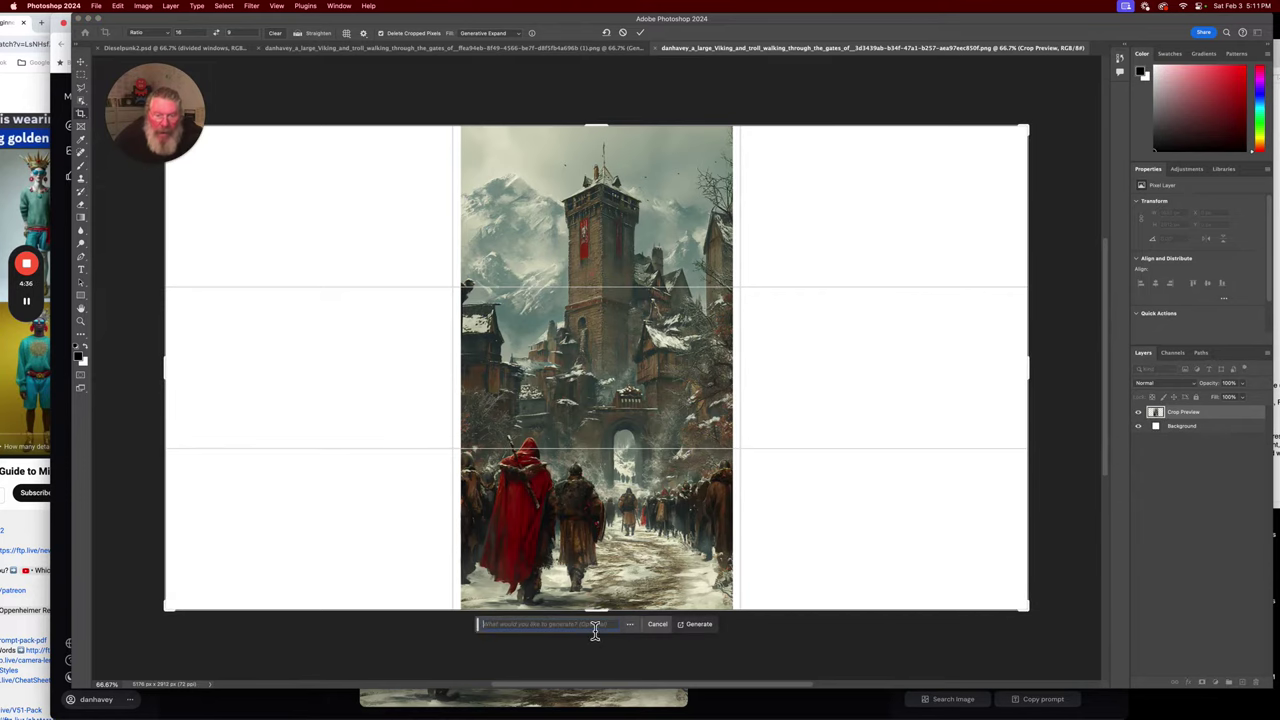
click(700, 625)
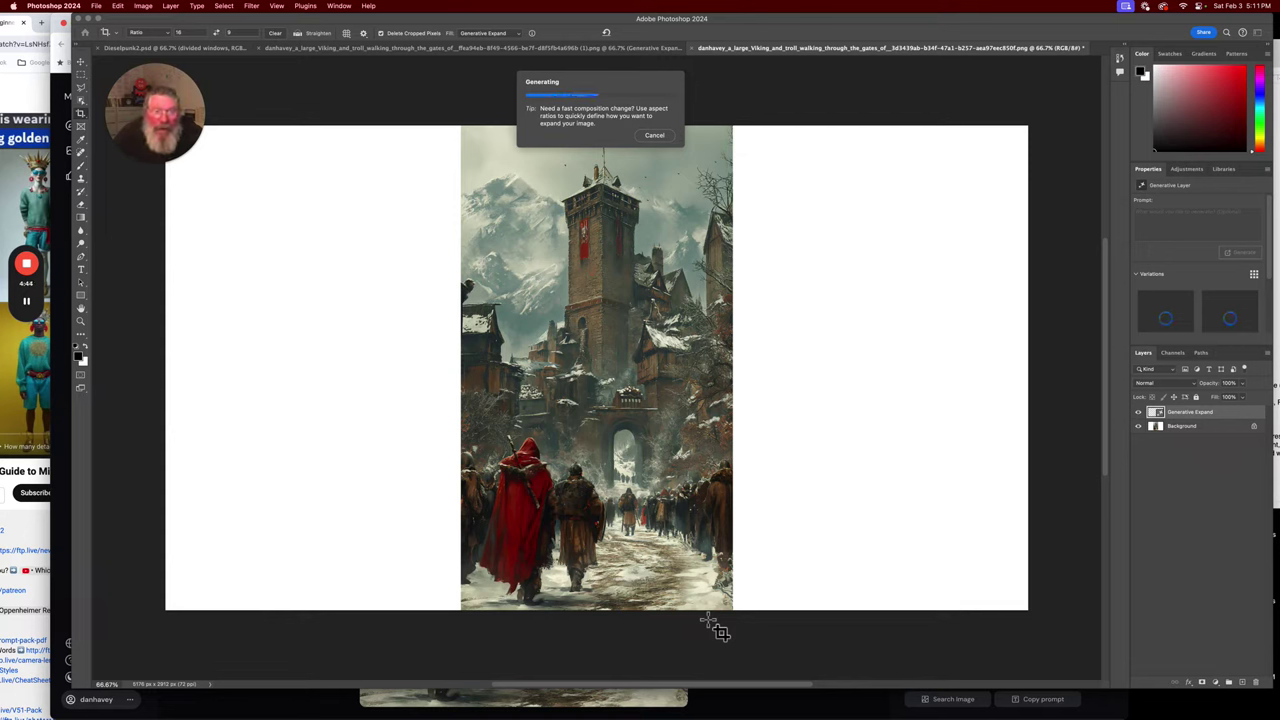
Preview Generative Expand variations 2 and 1, then settle on variation 3
mouse_move(33, 310)
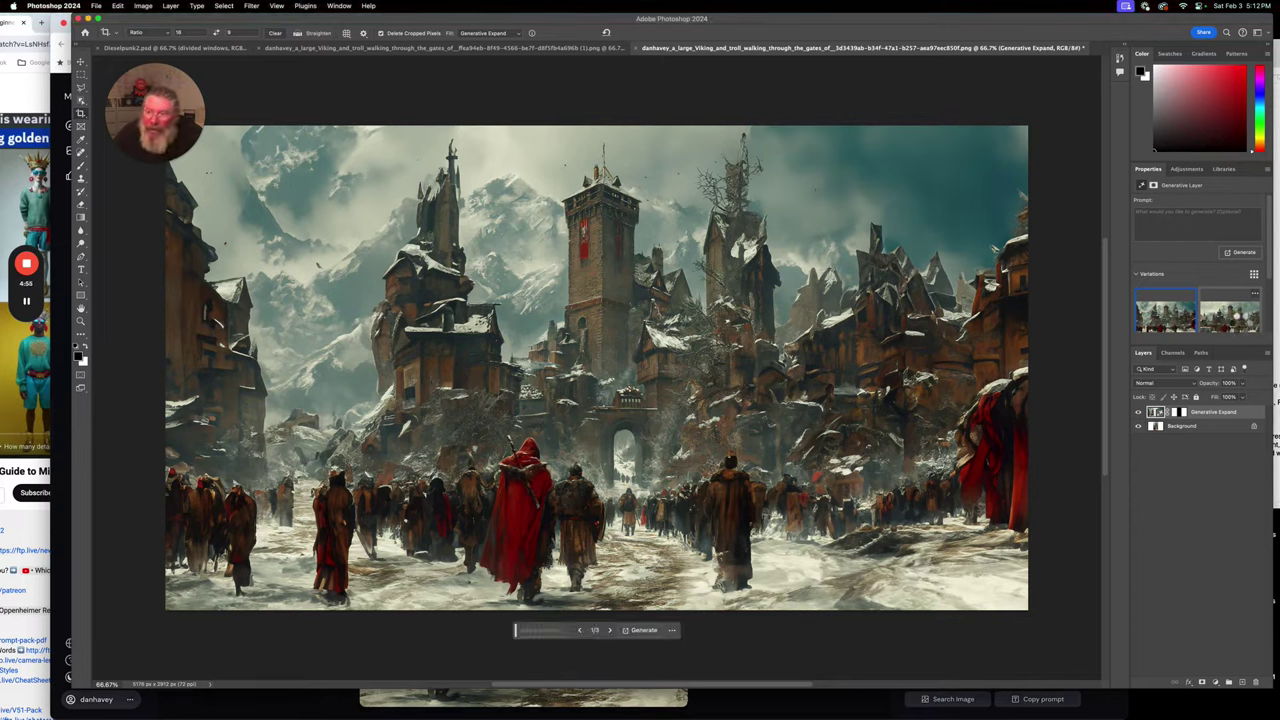
click(1240, 325)
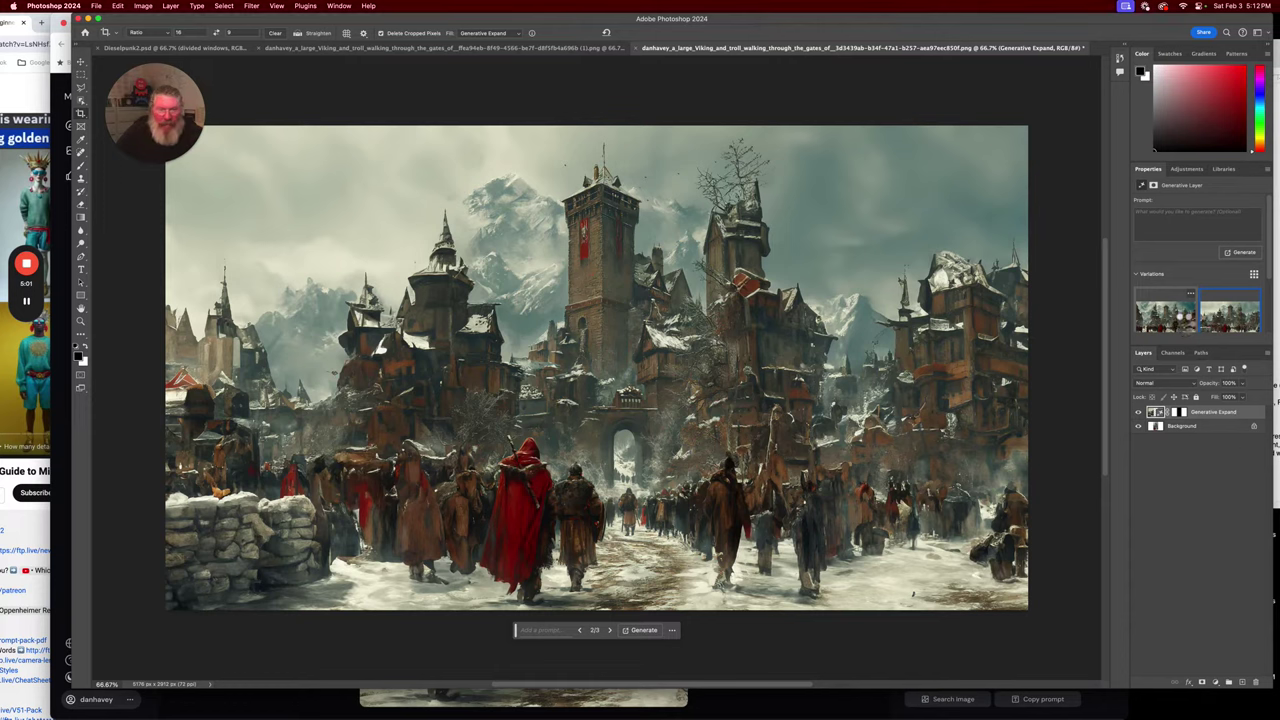
click(1176, 324)
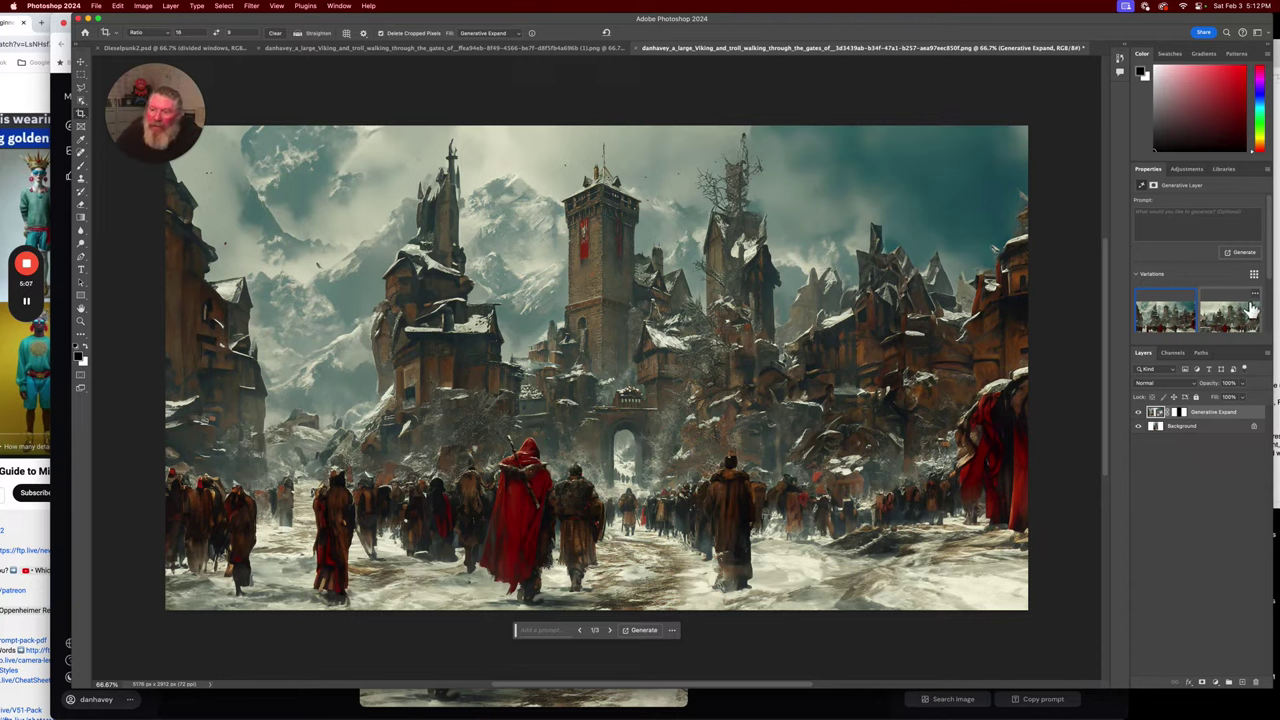
scroll(1240, 320, down, 1)
scroll(1240, 320, down, 3)
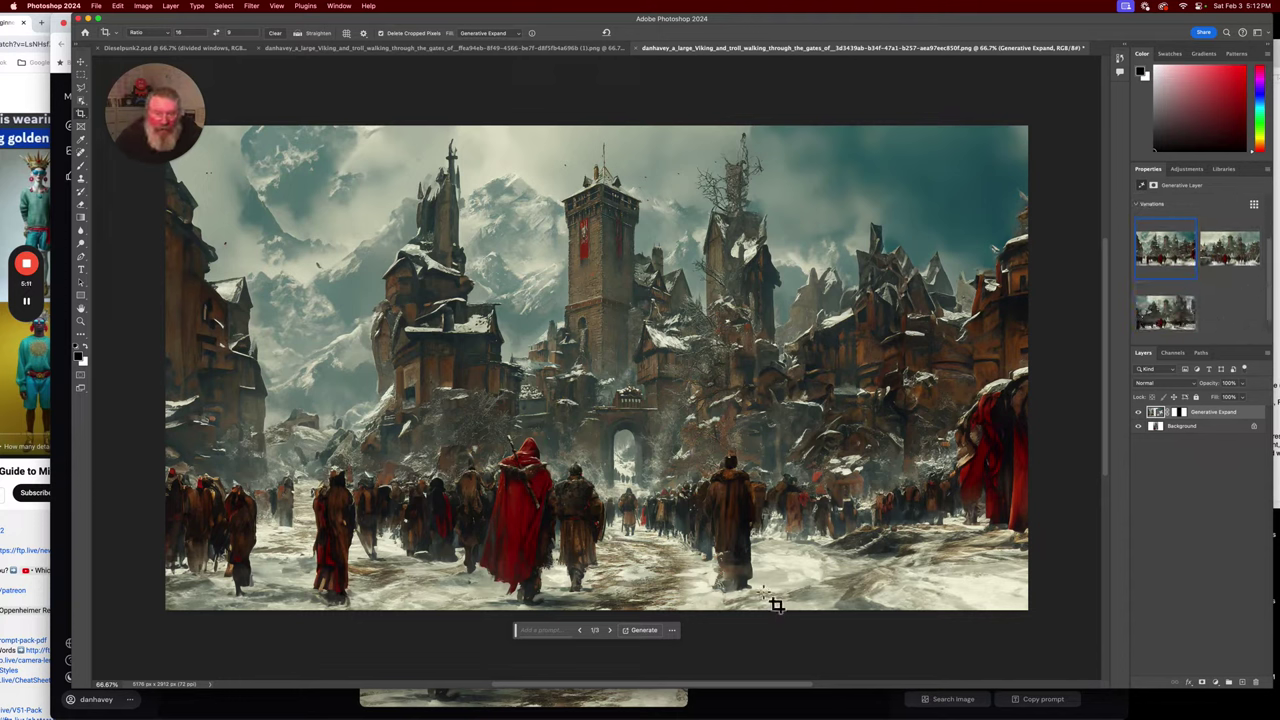
click(582, 633)
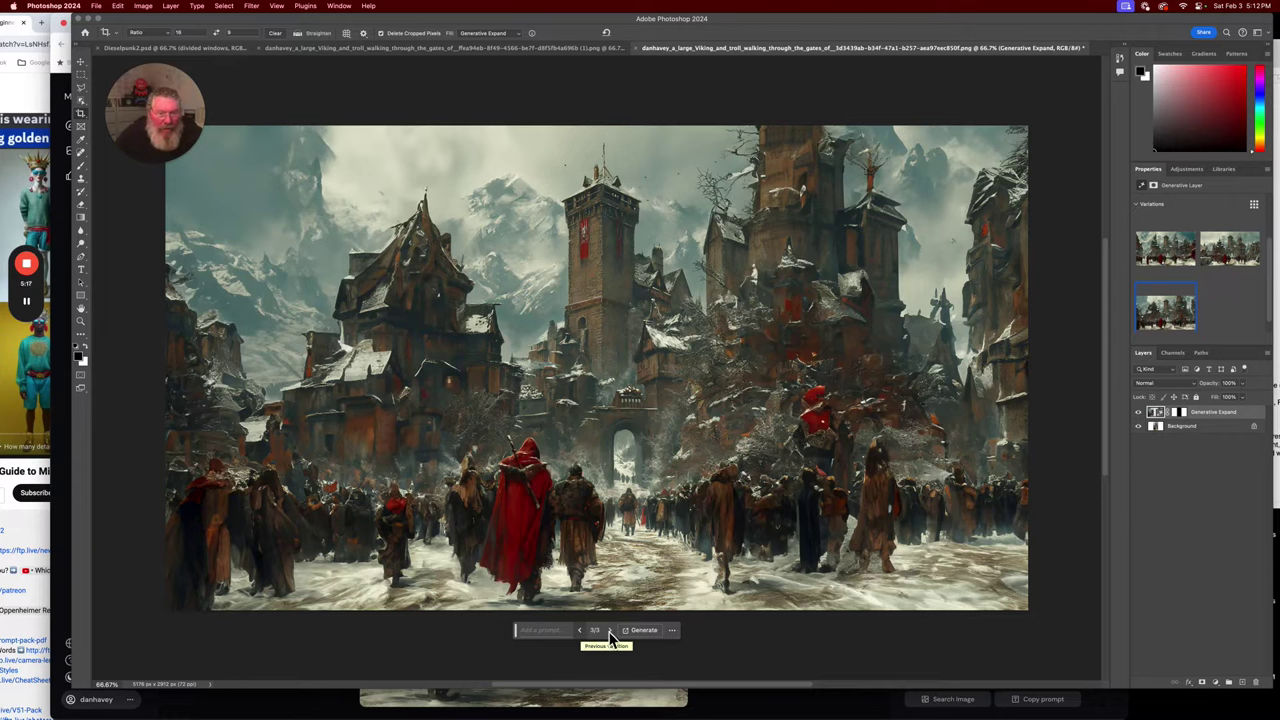
Generate more expand variations and step back to variation 1 of 6, then bring up Midjourney
click(640, 631)
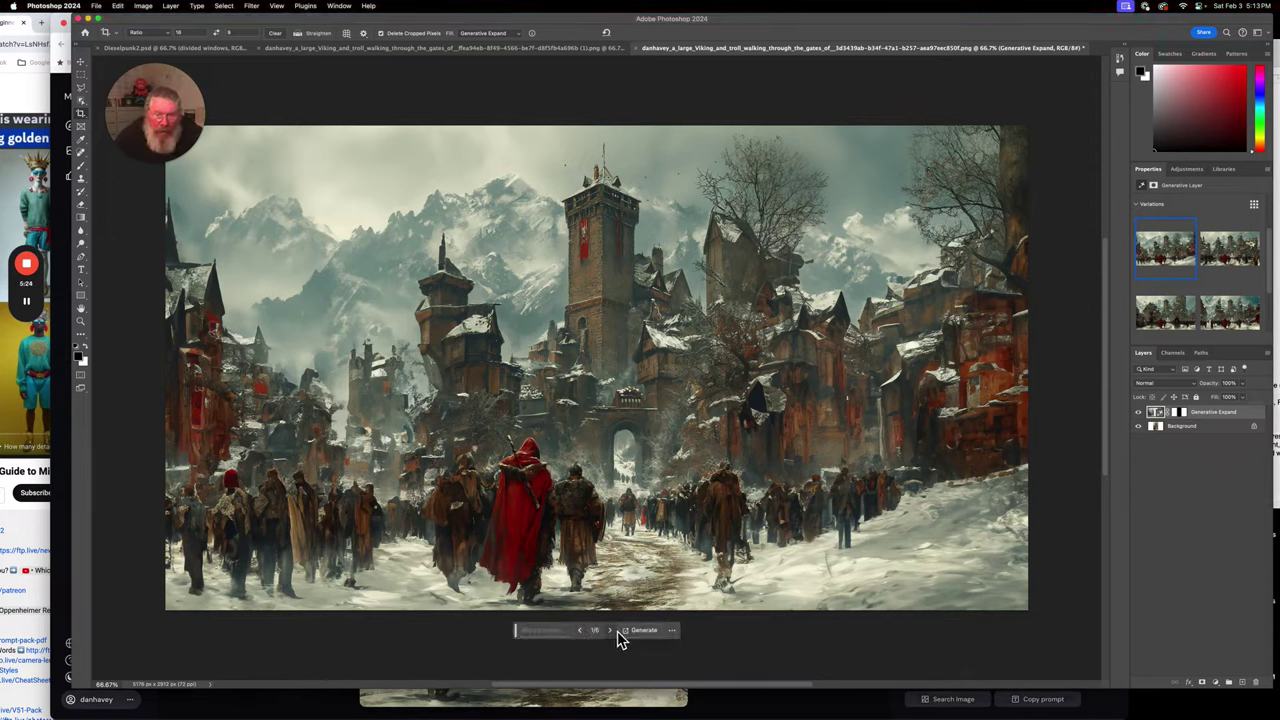
click(580, 632)
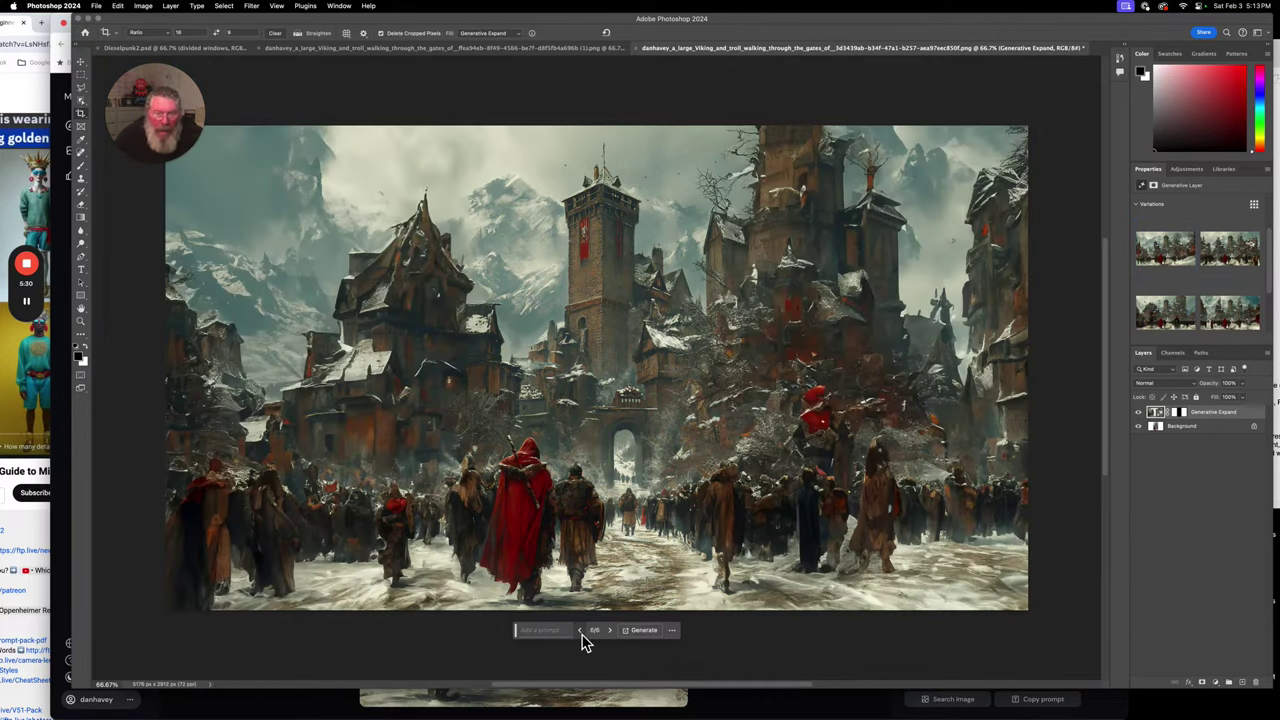
click(581, 632)
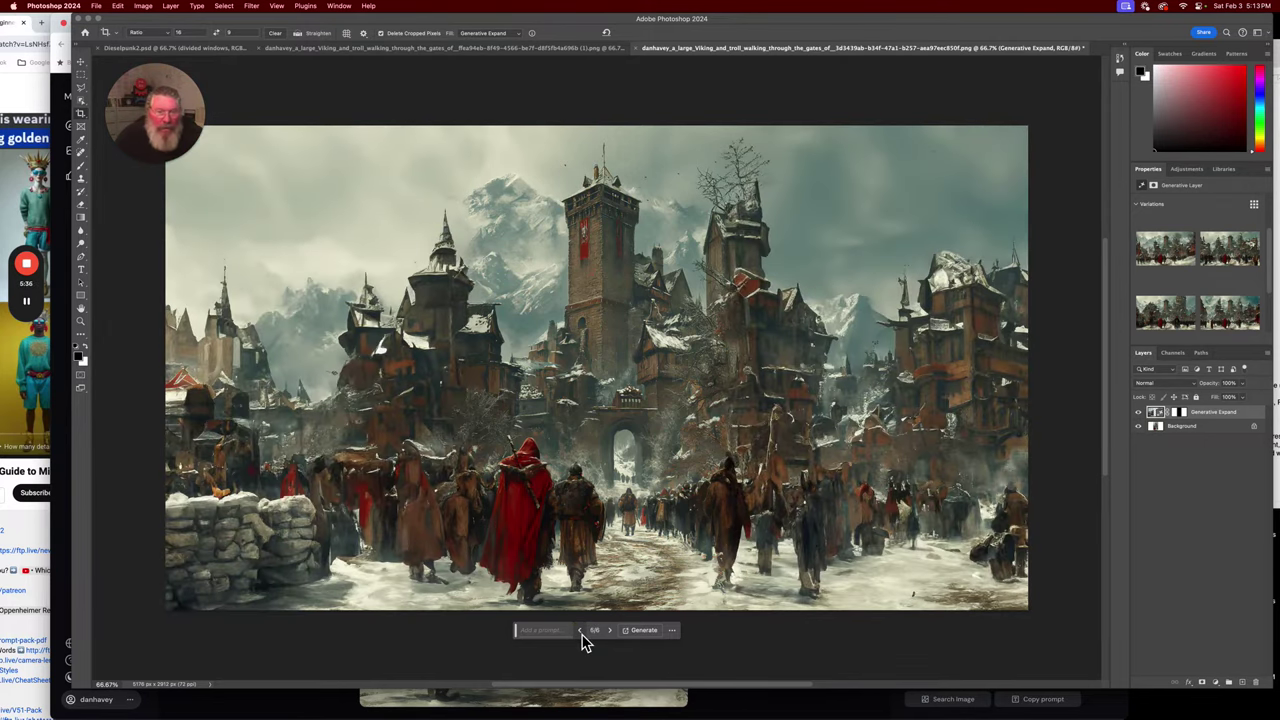
click(581, 632)
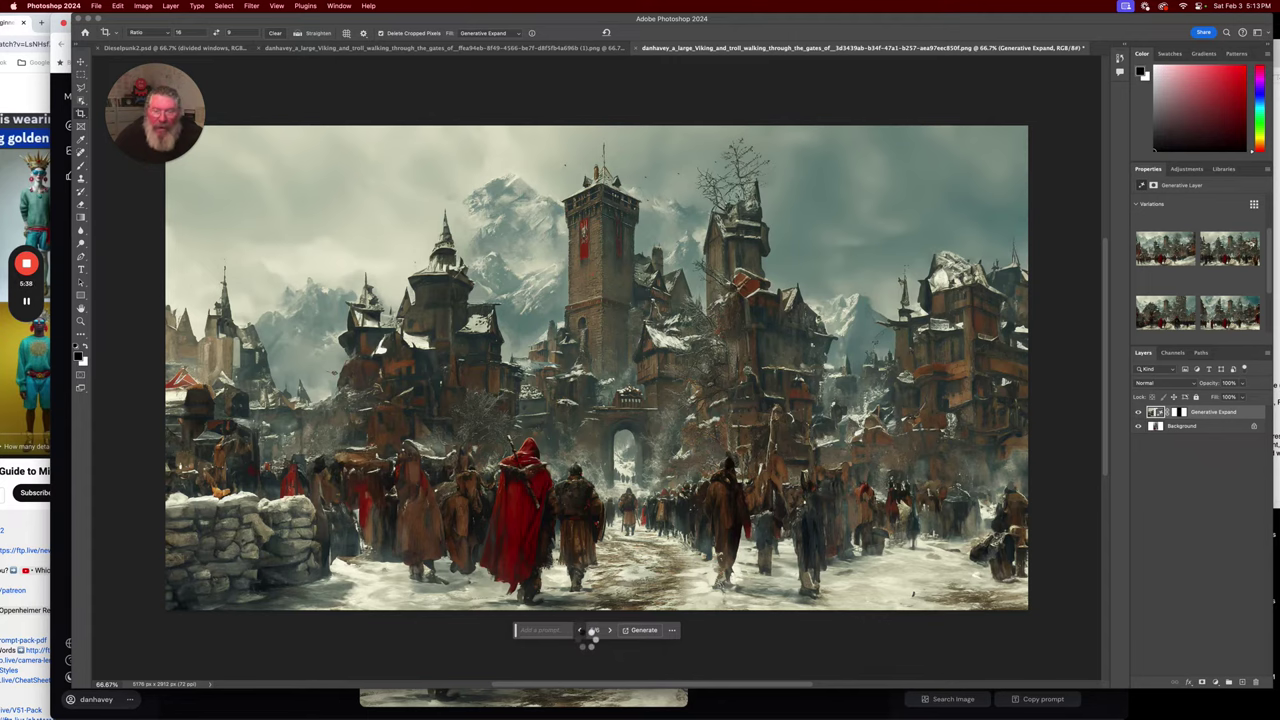
click(581, 632)
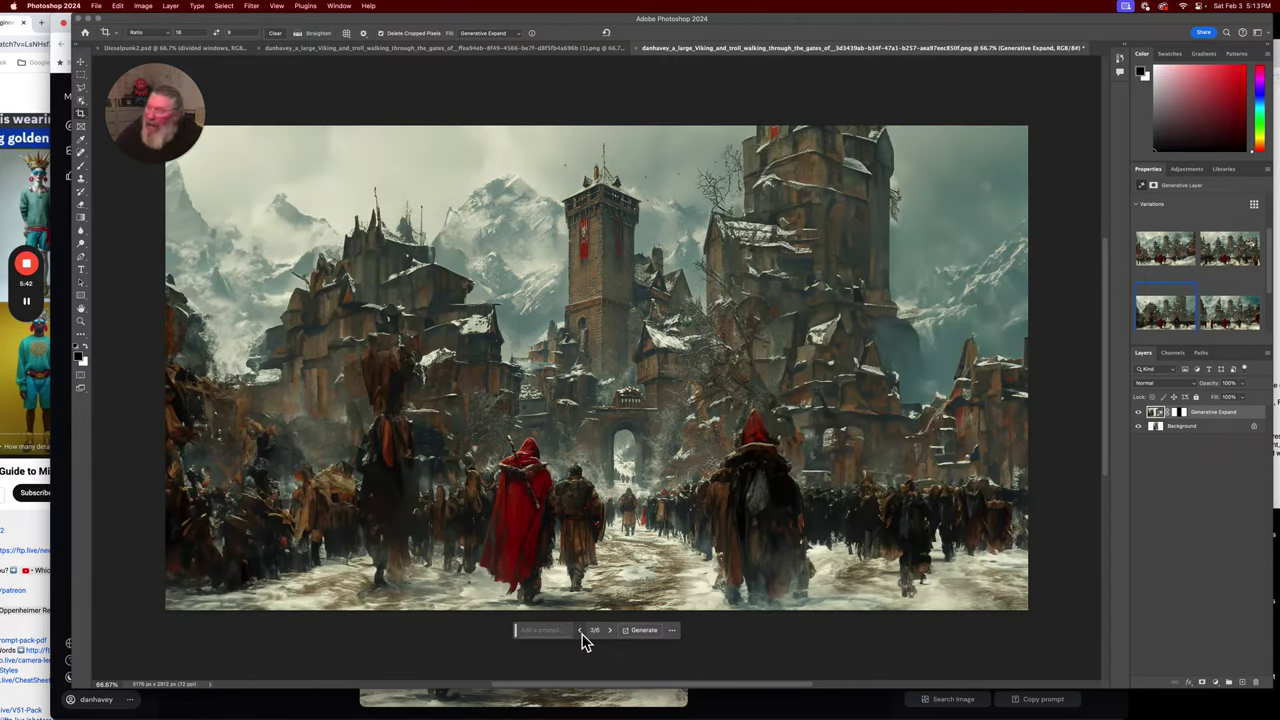
click(581, 632)
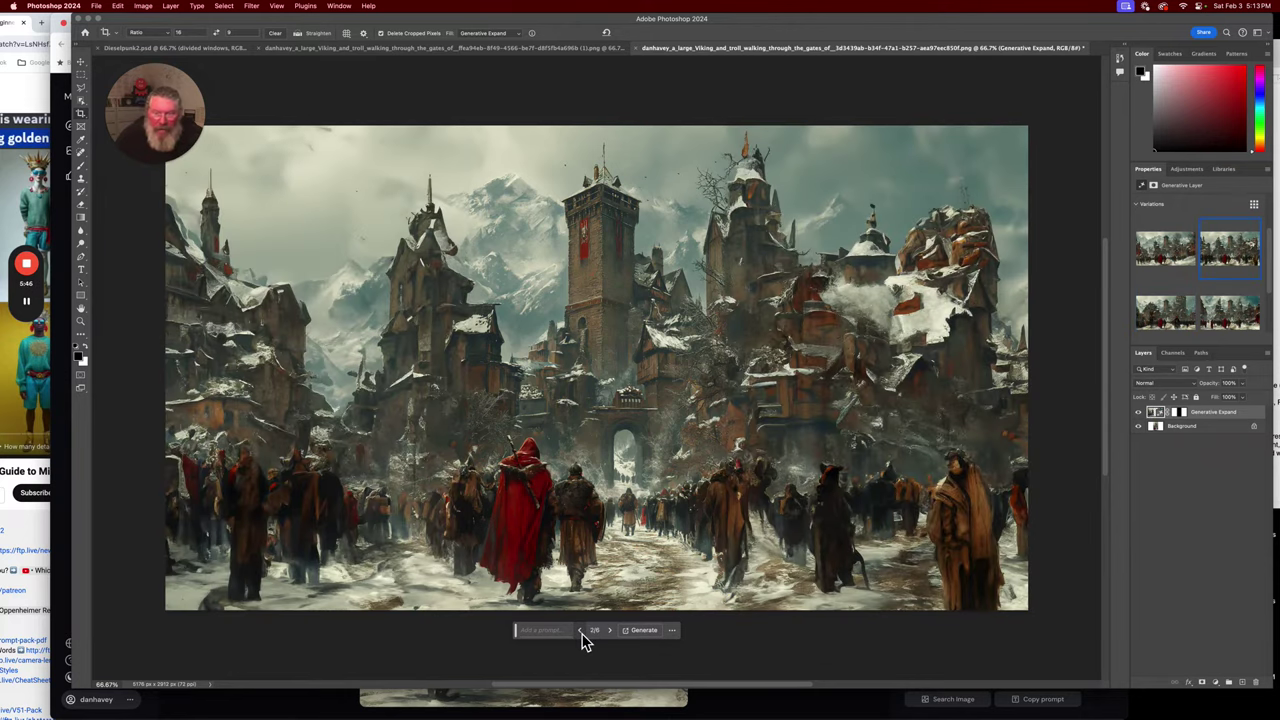
click(581, 632)
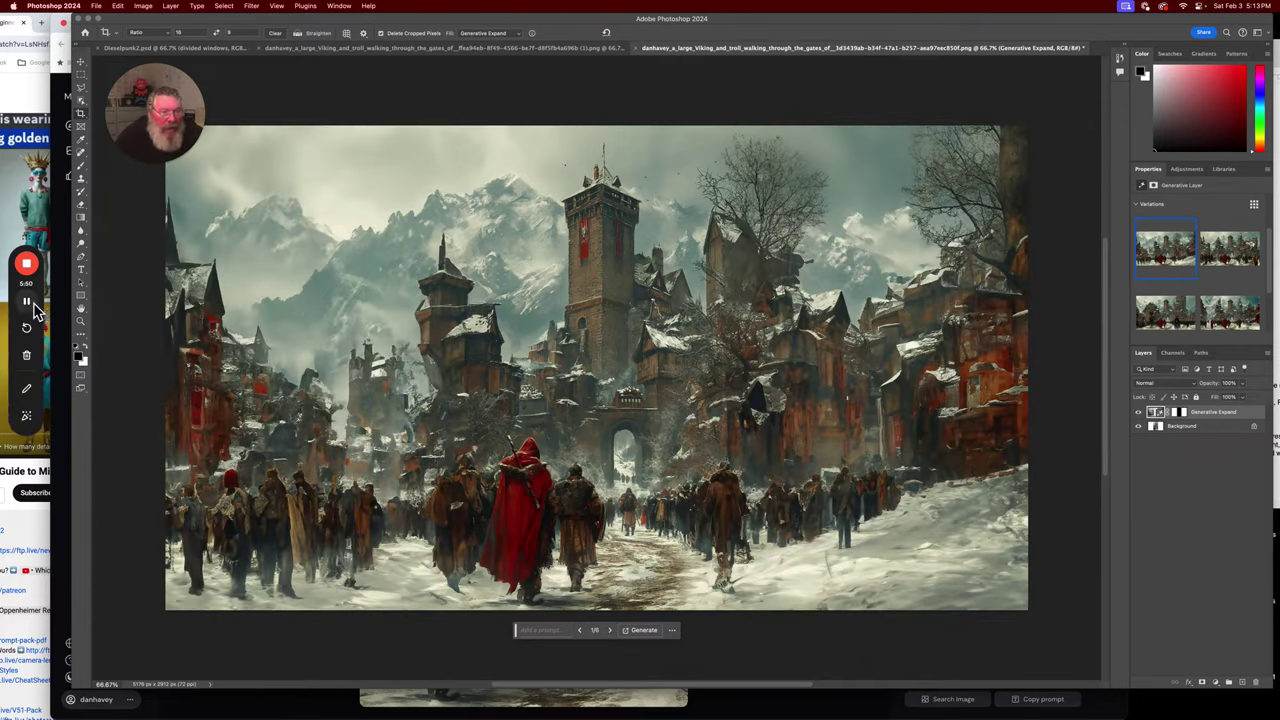
click(68, 246)
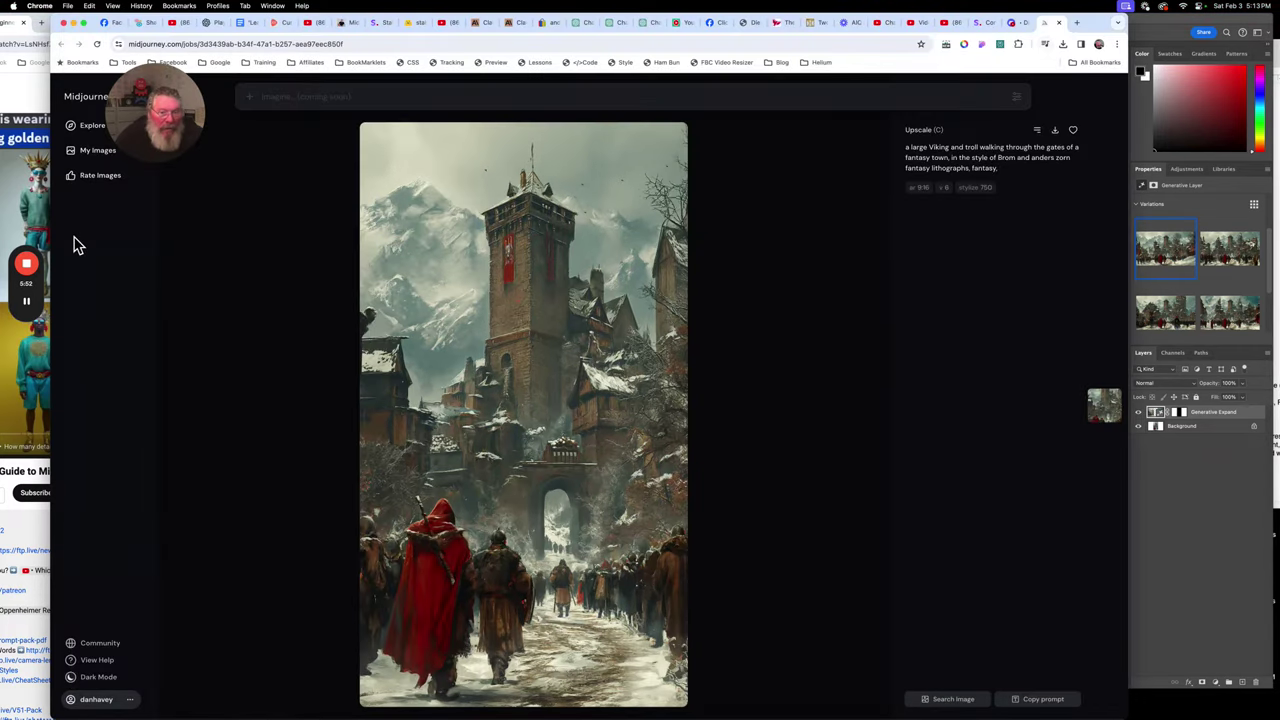
Request a Midjourney Pan Right of Image #1 in the Discord channel
click(1013, 22)
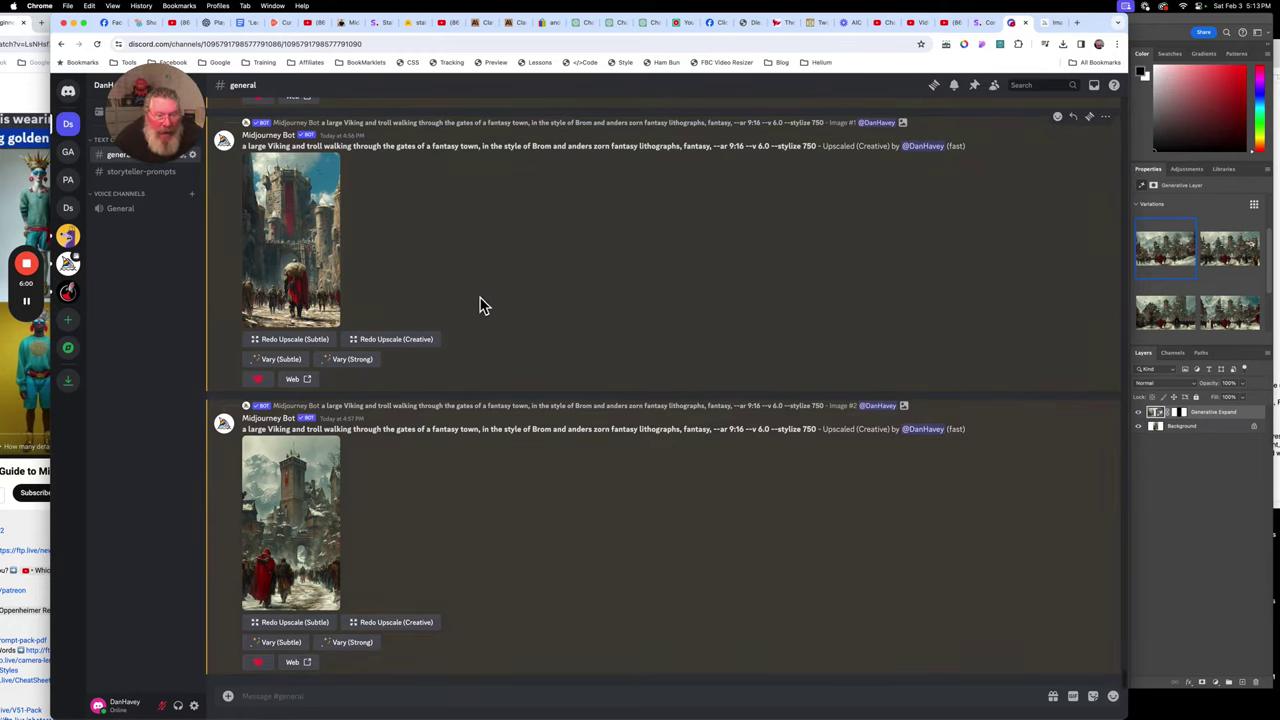
scroll(491, 340, up, 3)
scroll(493, 342, up, 10)
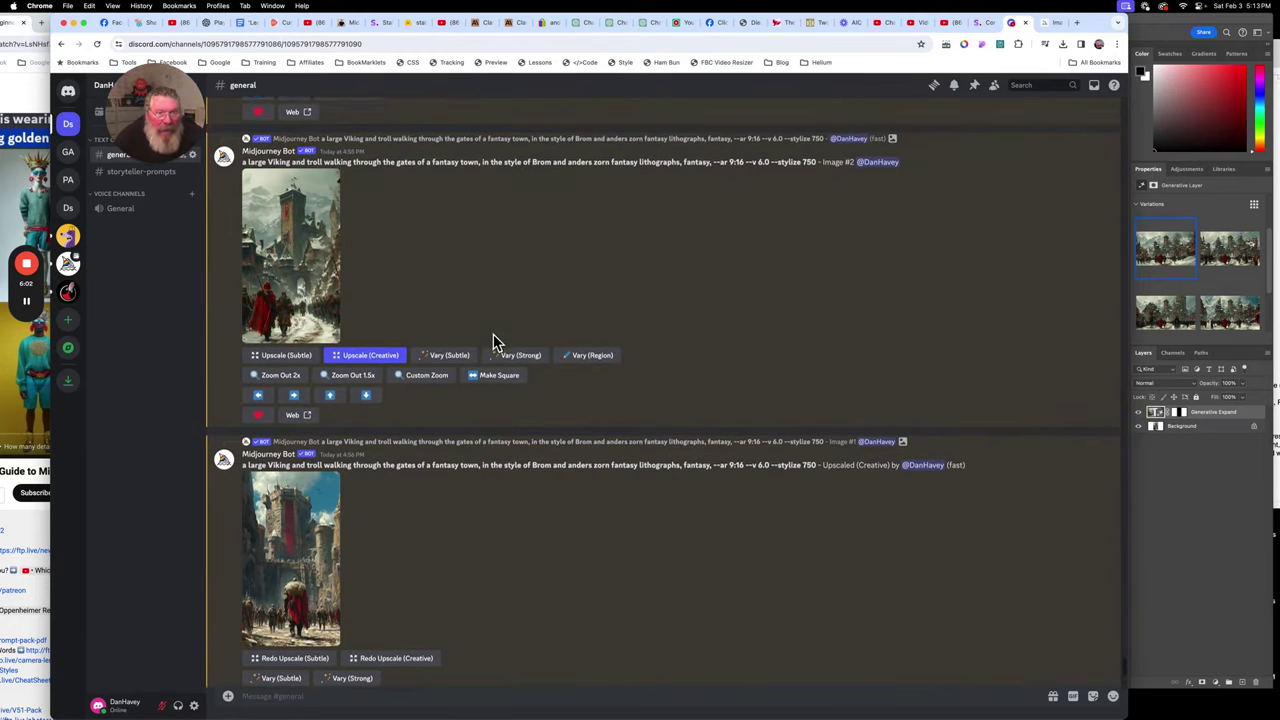
scroll(493, 342, up, 1)
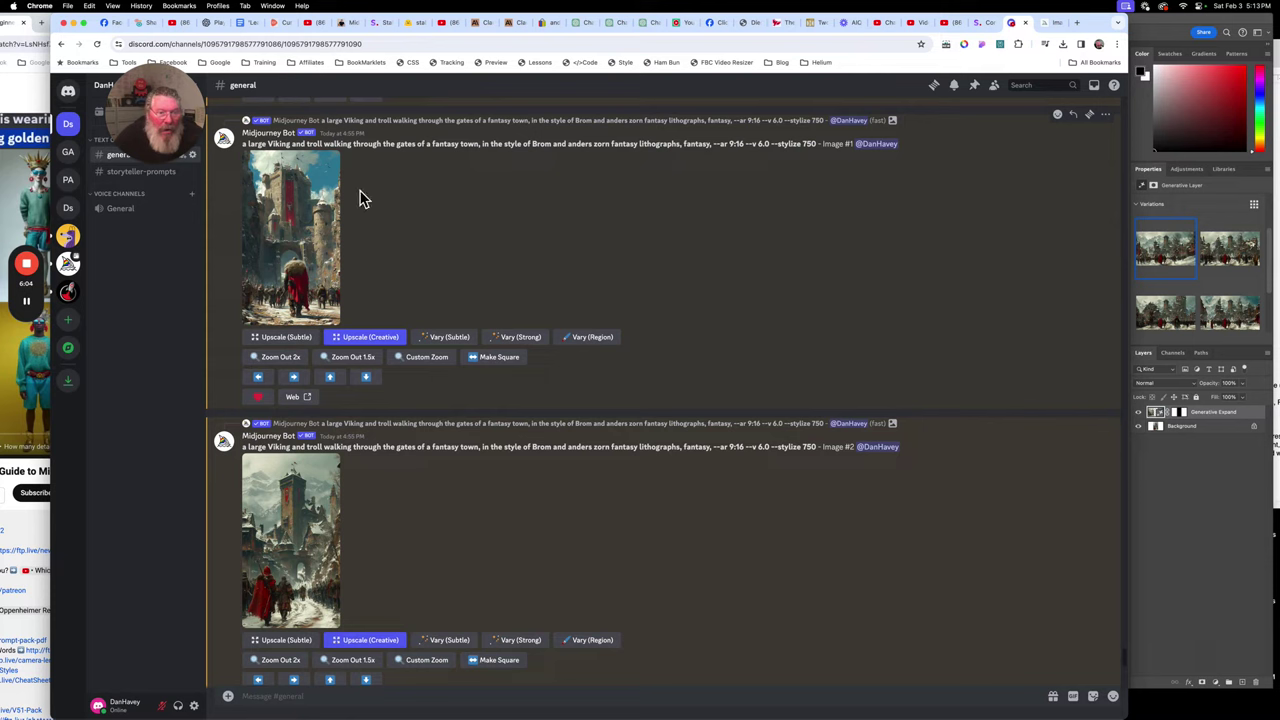
click(258, 377)
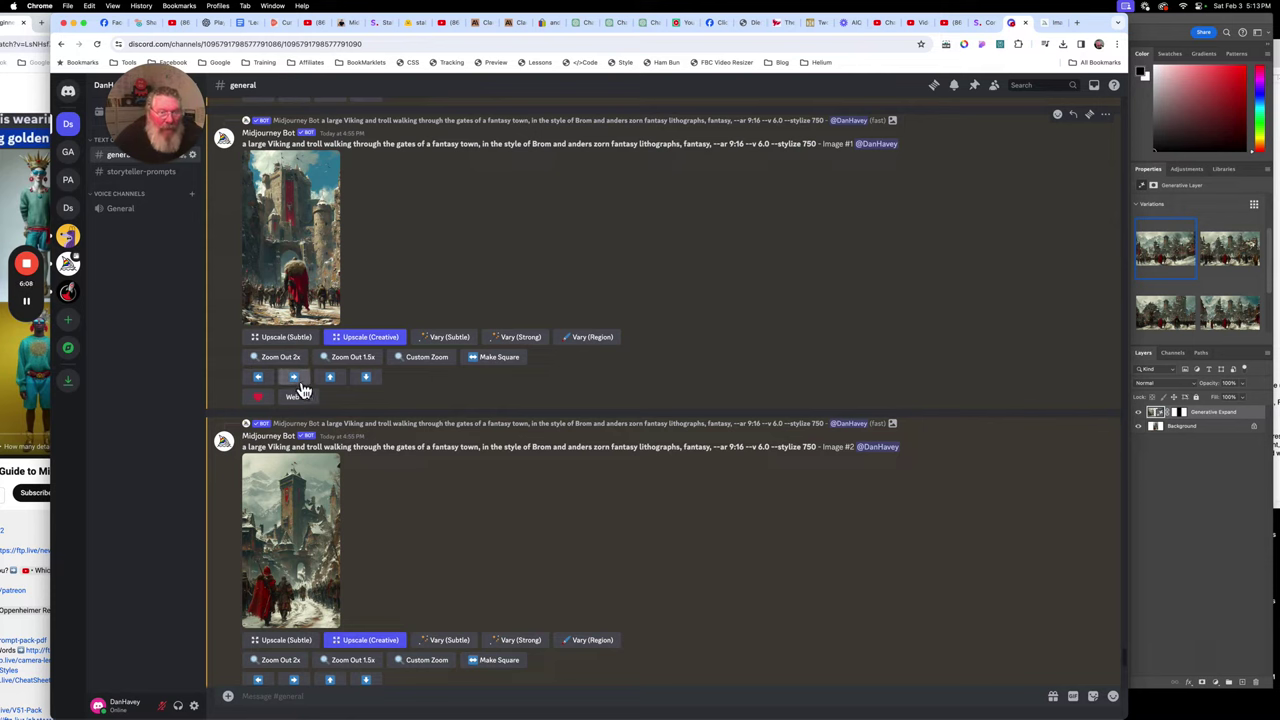
Compare Photoshop's expanded image, then return to Discord for the Pan Right grid
click(1200, 506)
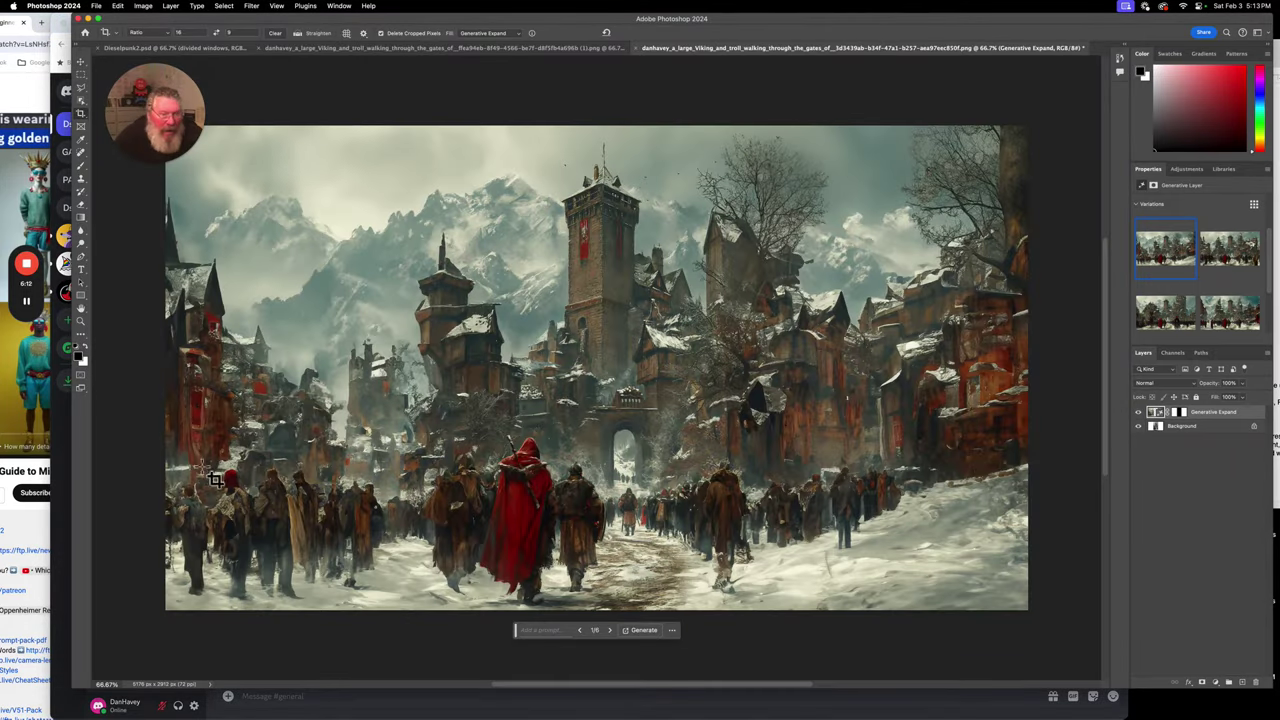
click(66, 472)
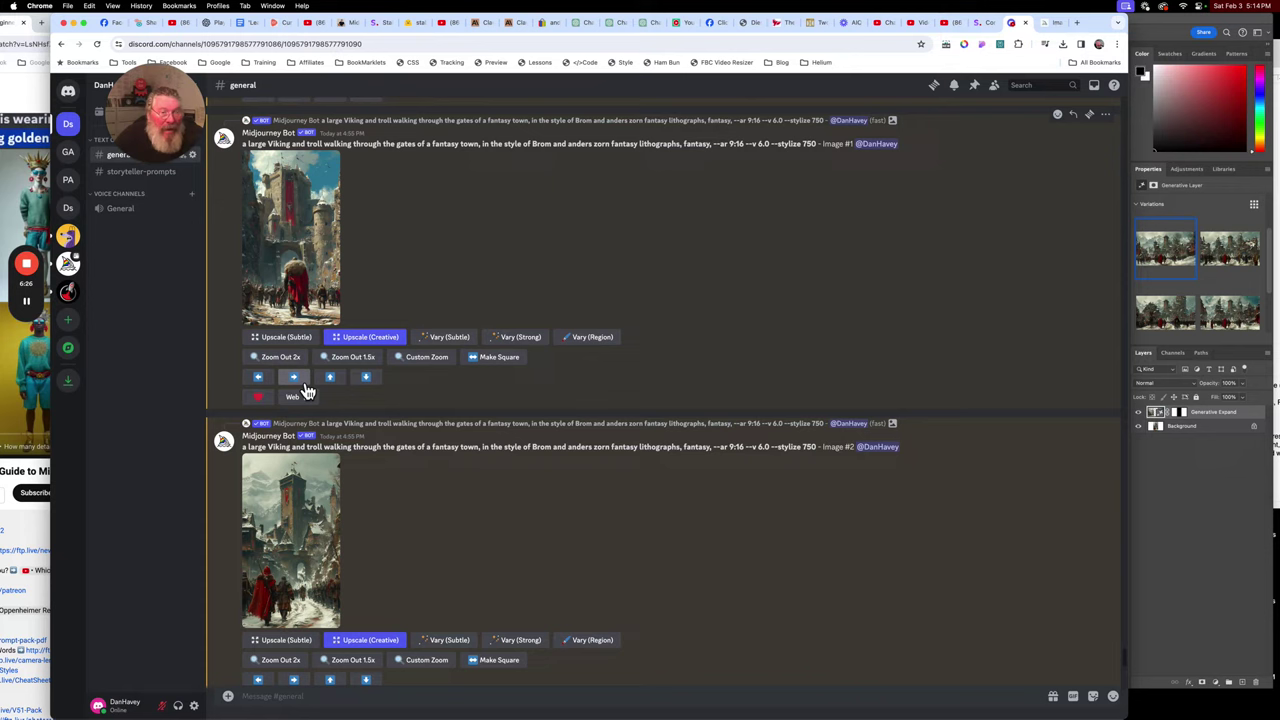
mouse_move(29, 308)
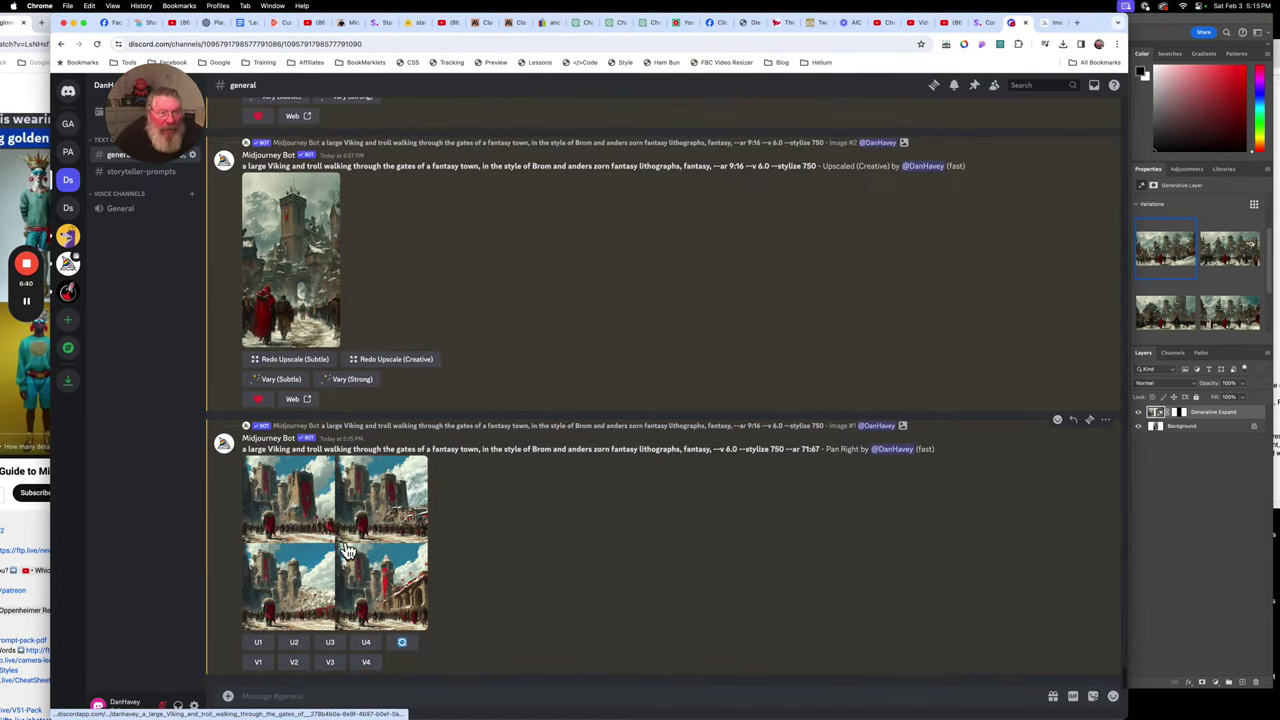
click(341, 549)
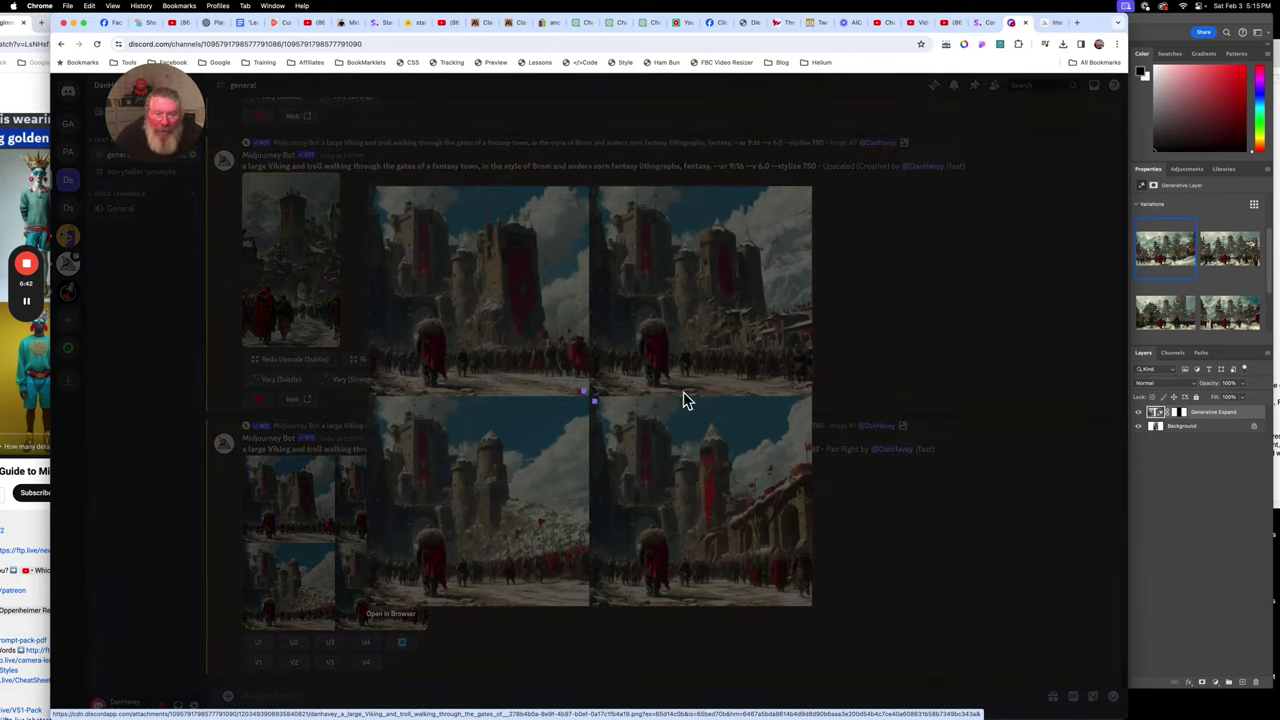
click(389, 614)
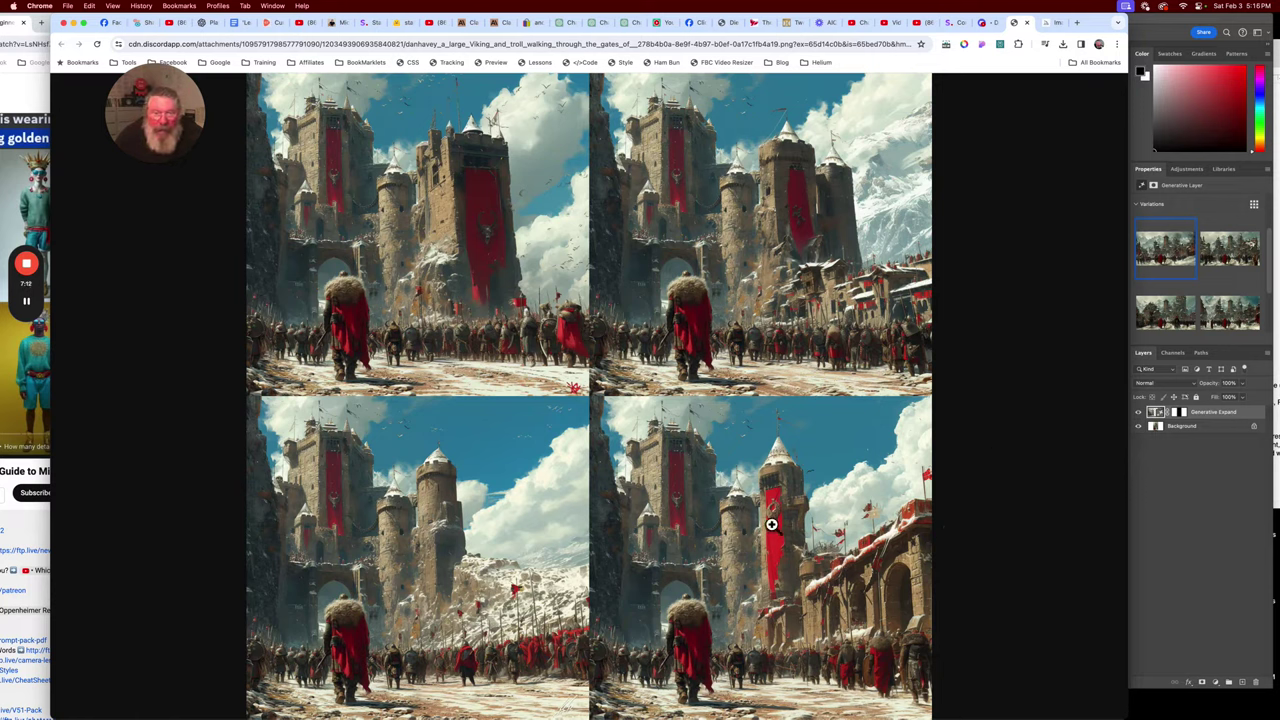
click(984, 24)
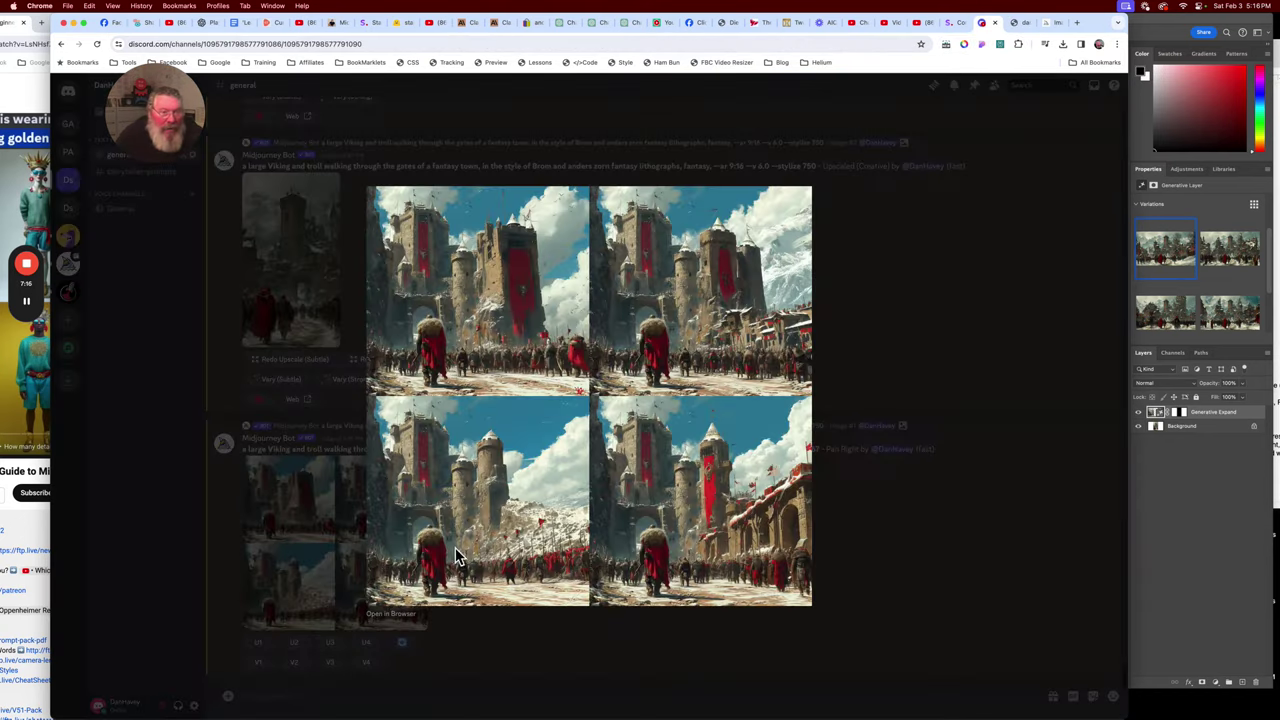
click(881, 547)
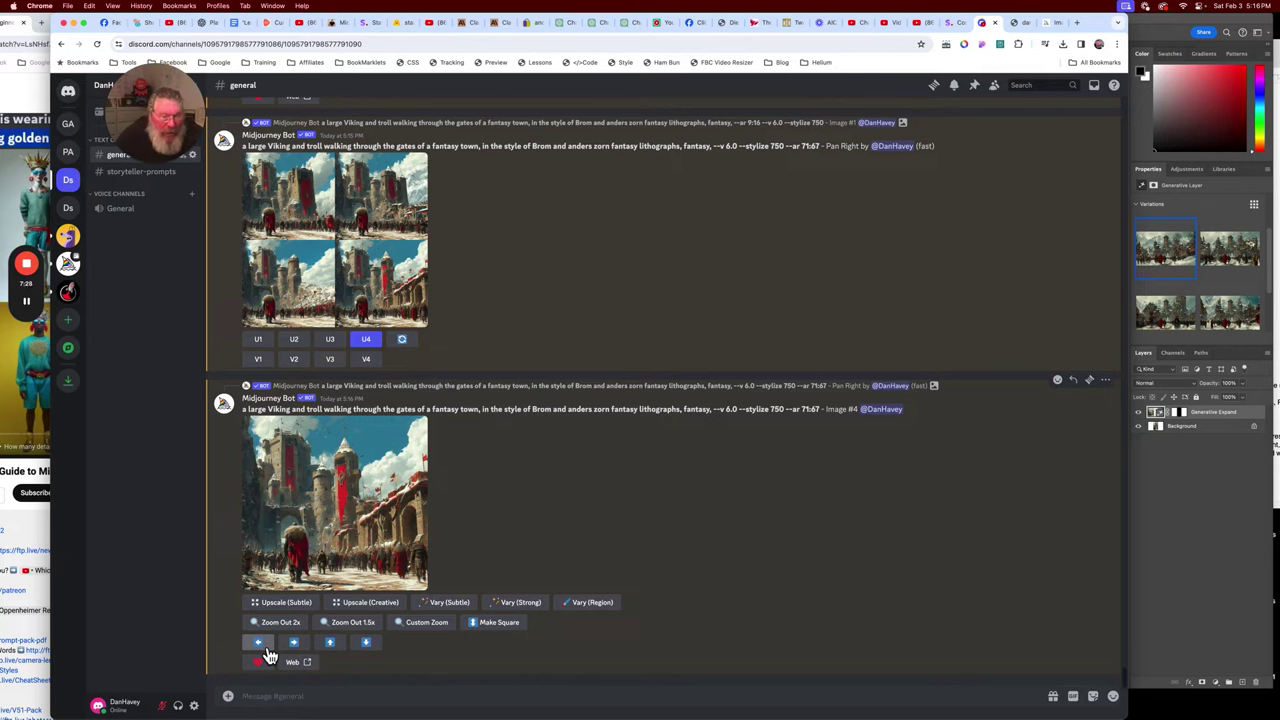
Pan upscaled Image #4 to the left and submit the Pan Left job
click(259, 641)
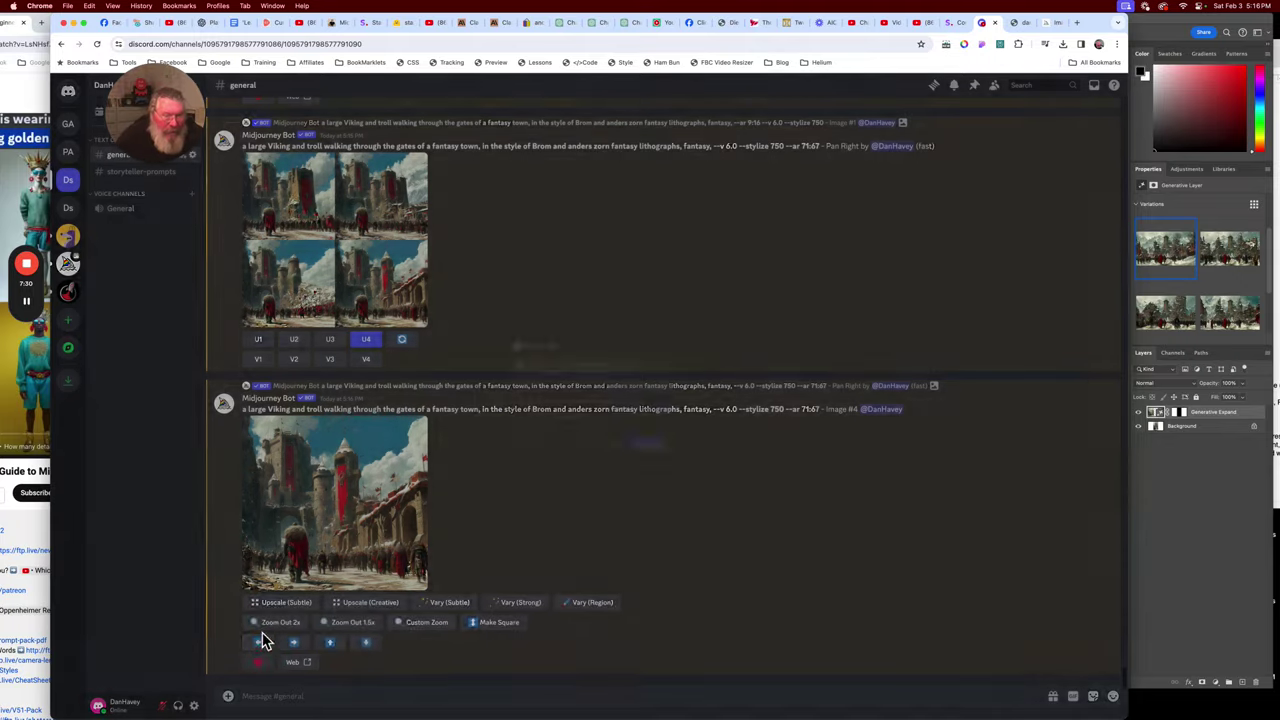
click(662, 463)
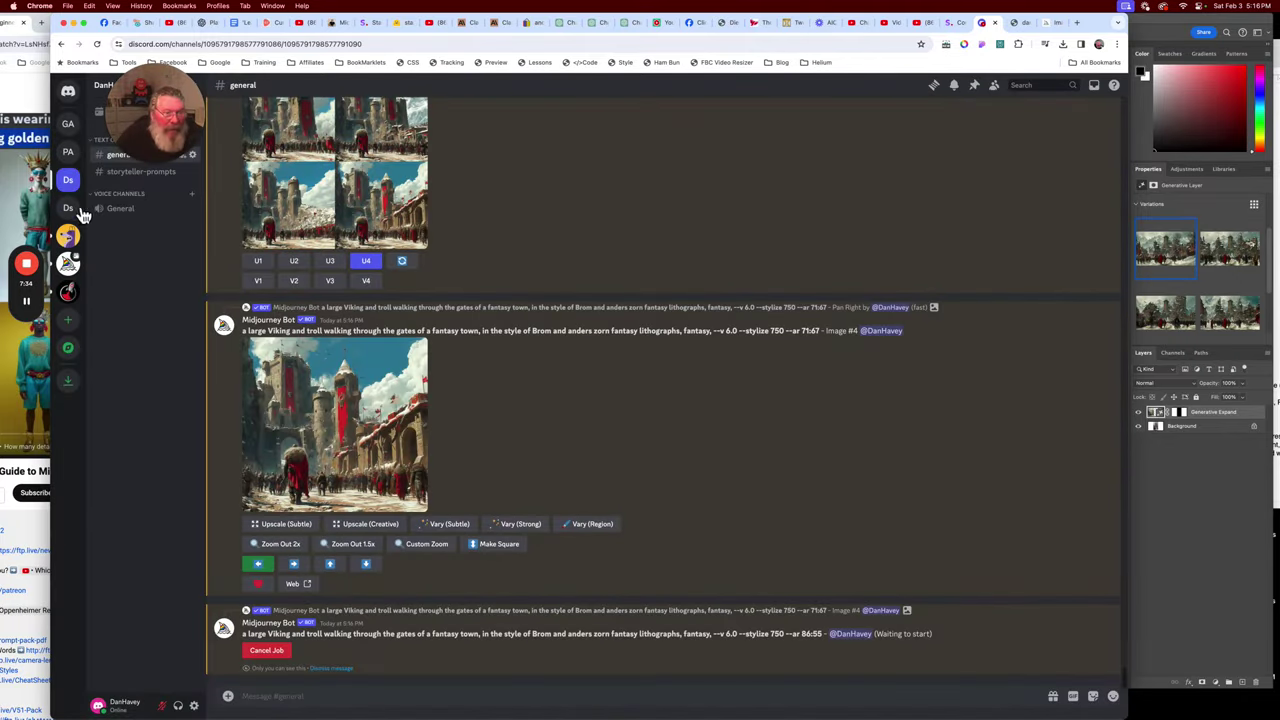
mouse_move(30, 290)
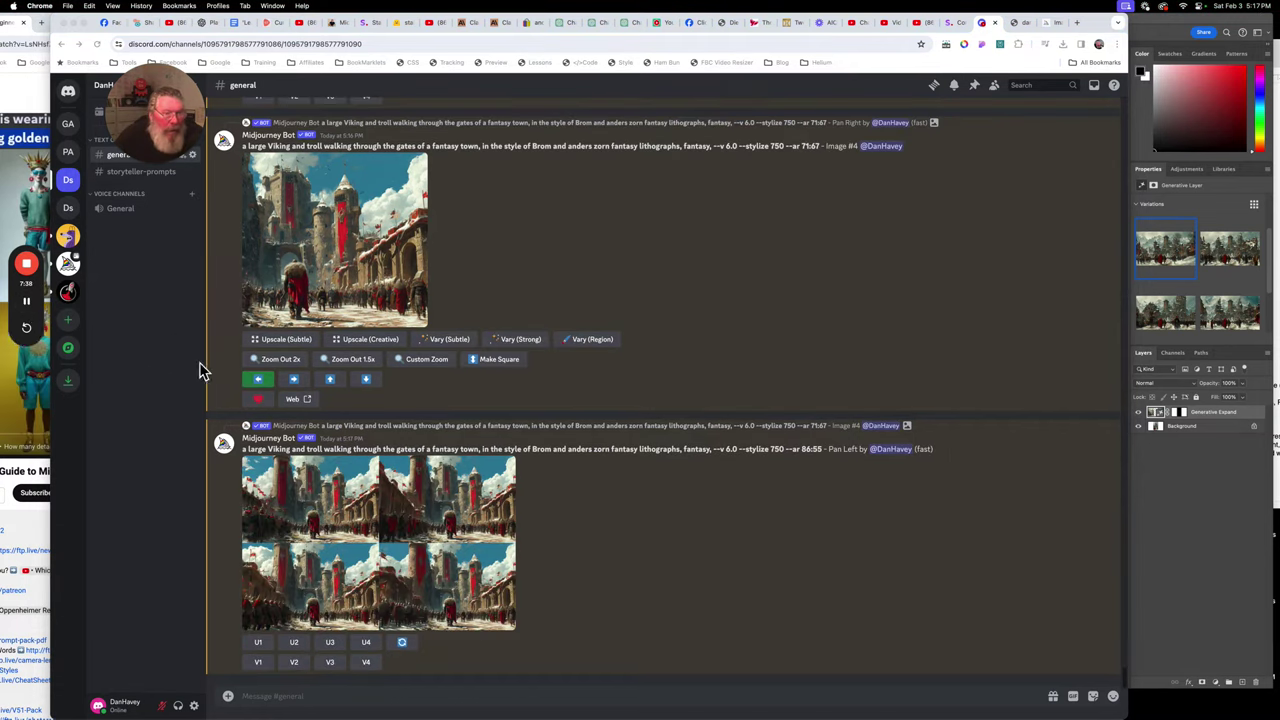
View the upscale on midjourney.com, then enlarge the Pan Left grid back in Discord
click(297, 401)
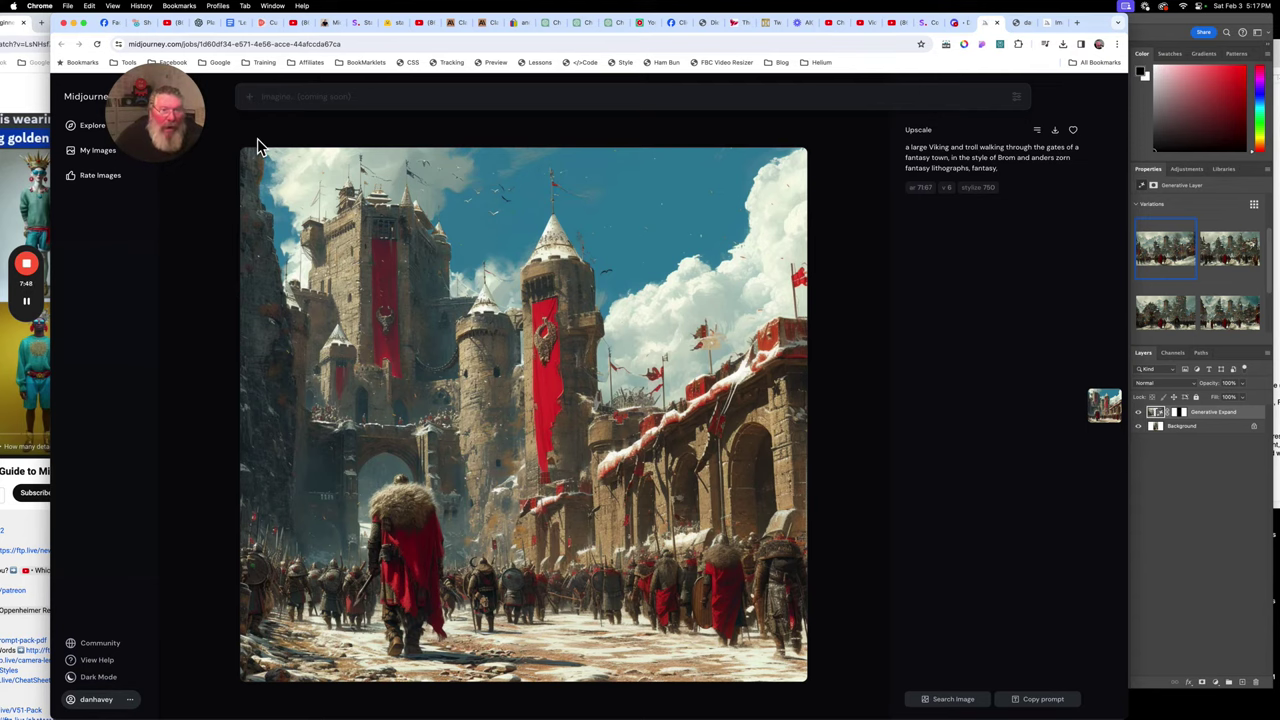
click(959, 30)
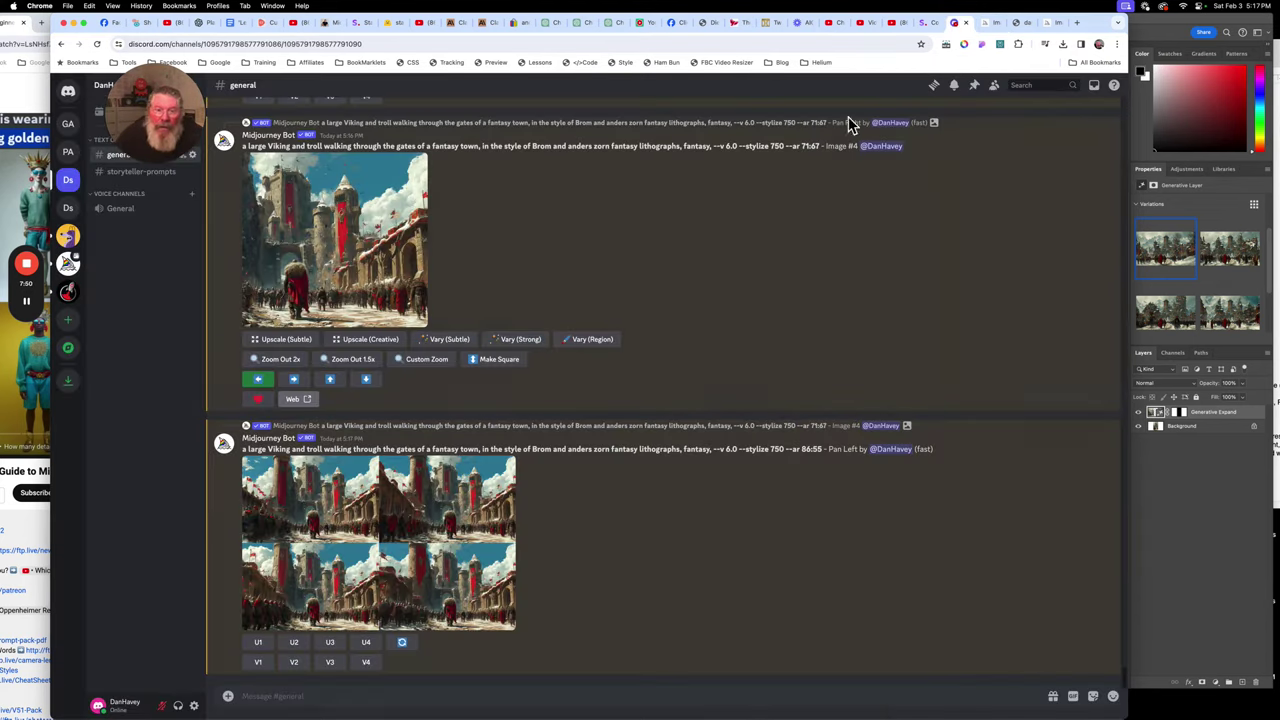
click(385, 548)
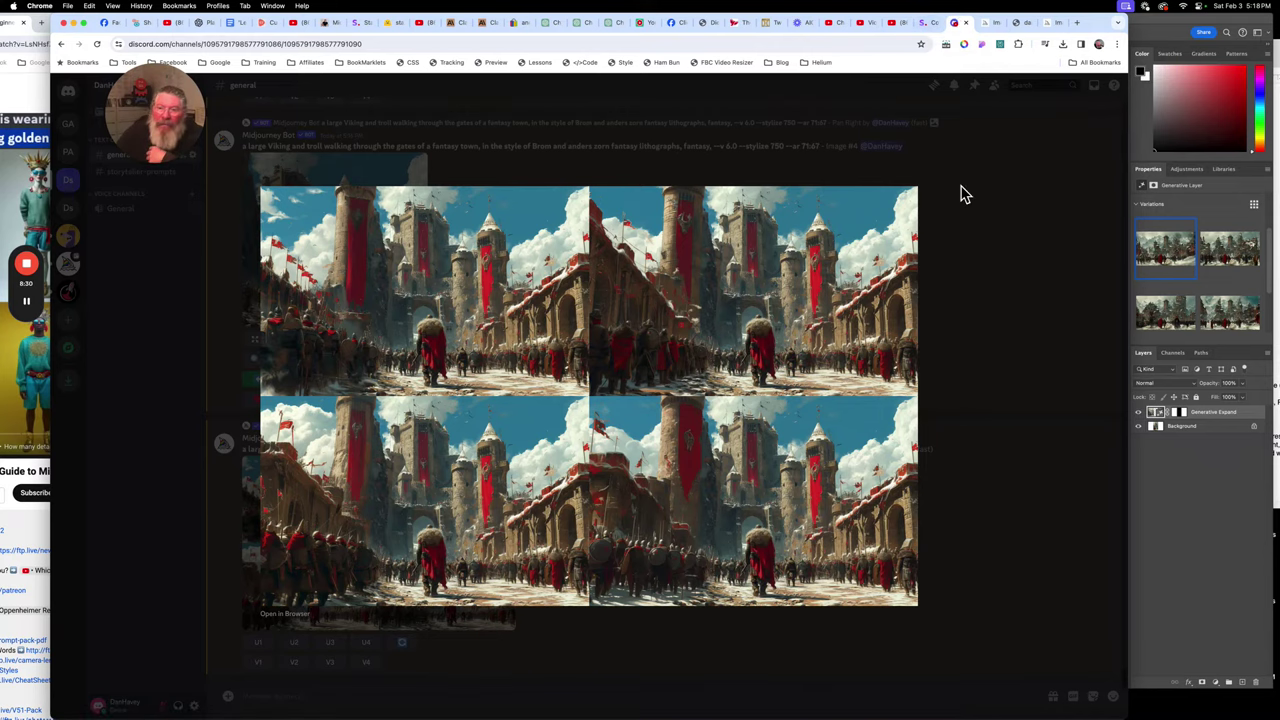
Upscale image 4 of the Pan Left grid and submit a Pan Right job with the same prompt
click(1018, 383)
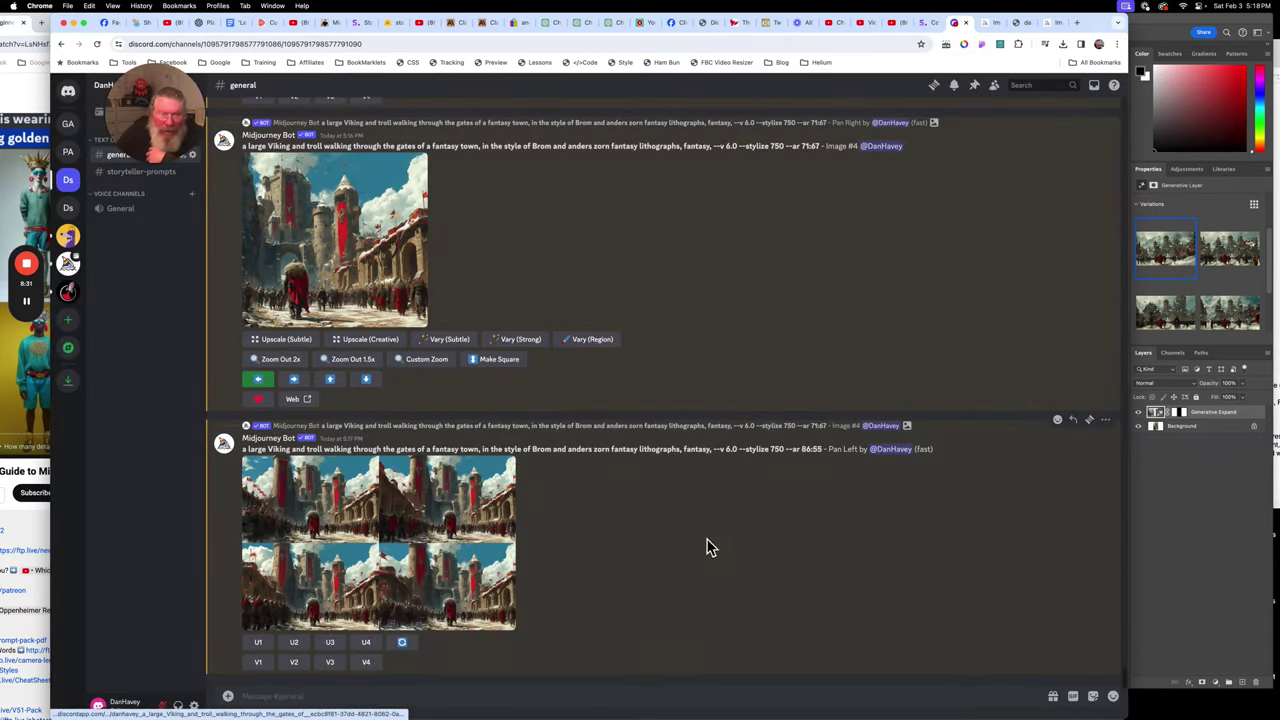
click(368, 644)
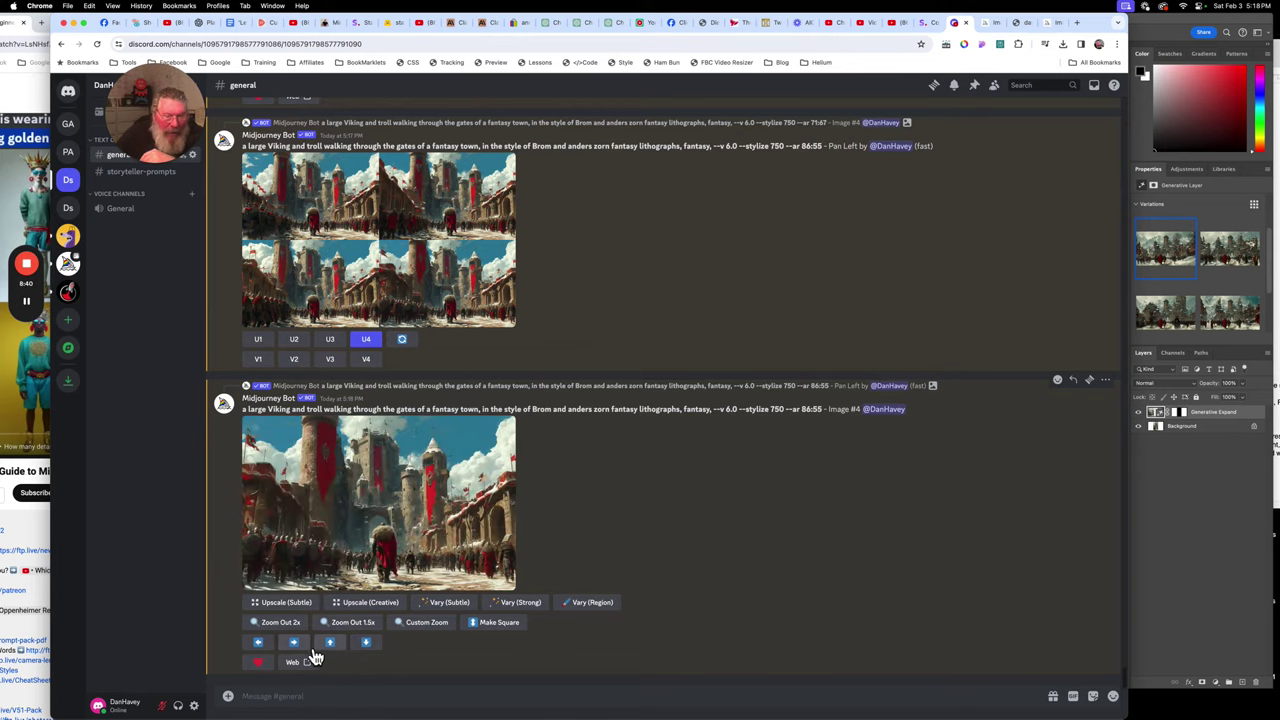
click(300, 652)
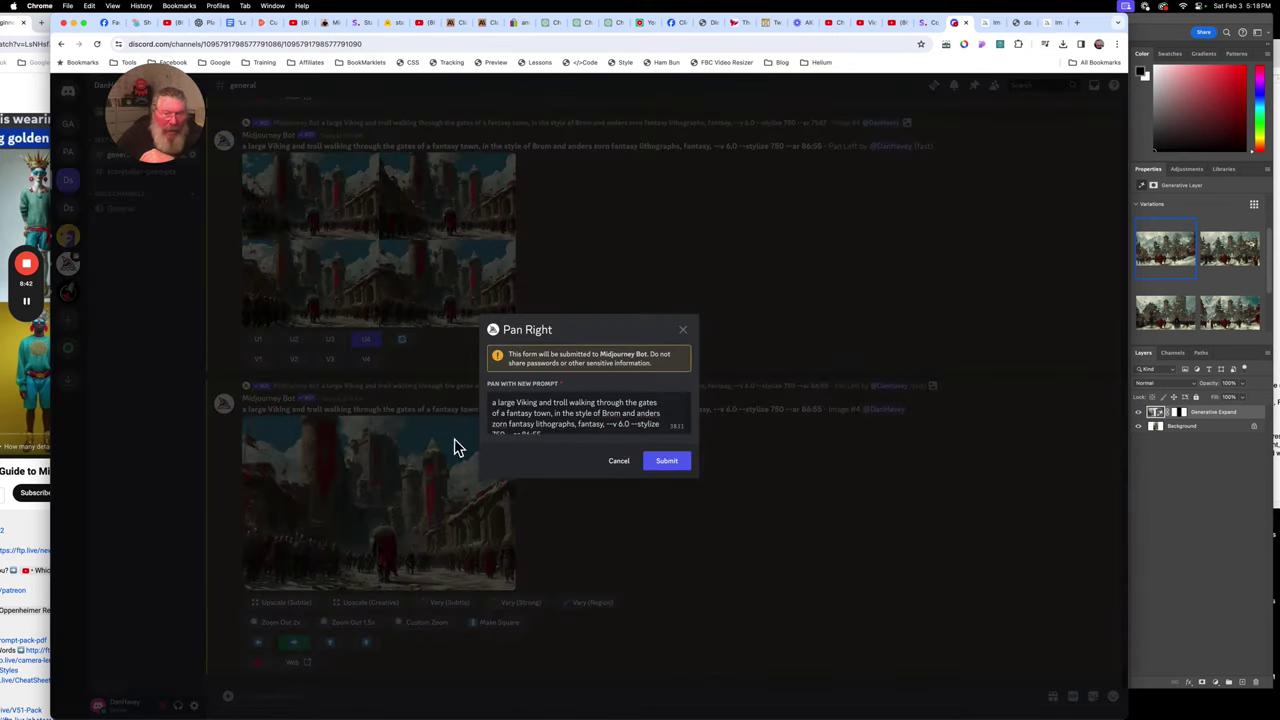
click(656, 474)
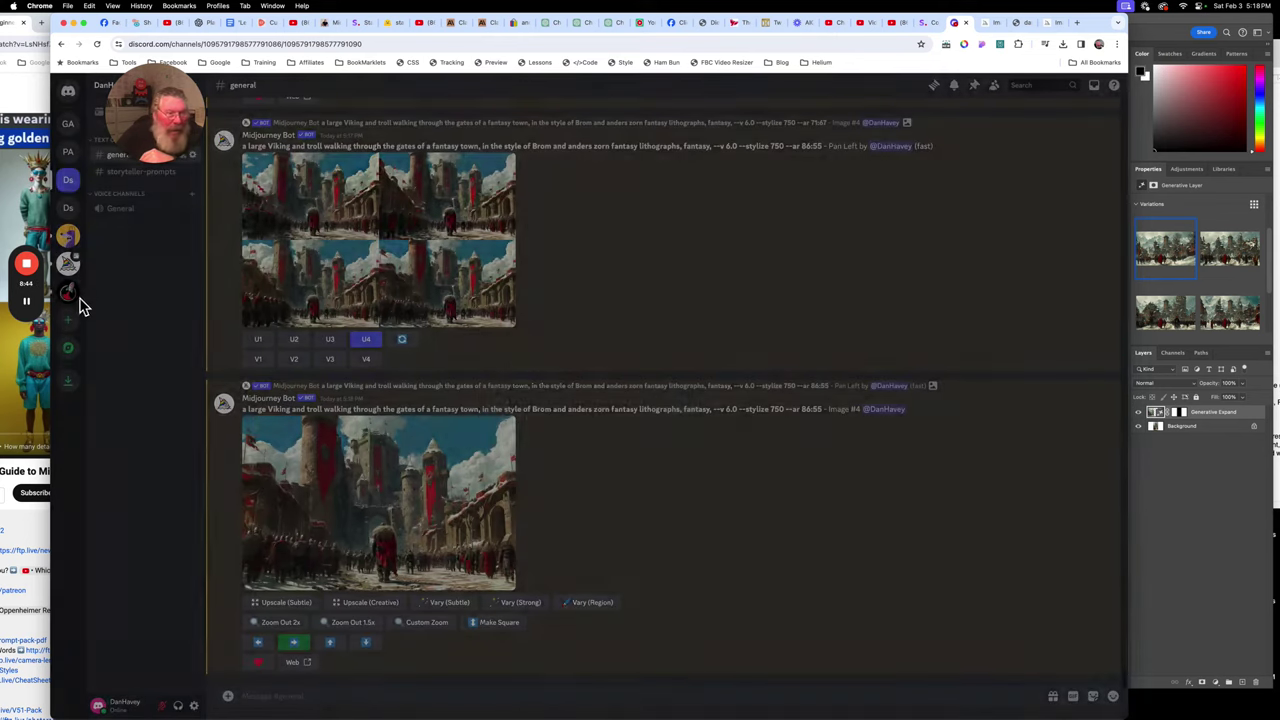
mouse_move(27, 313)
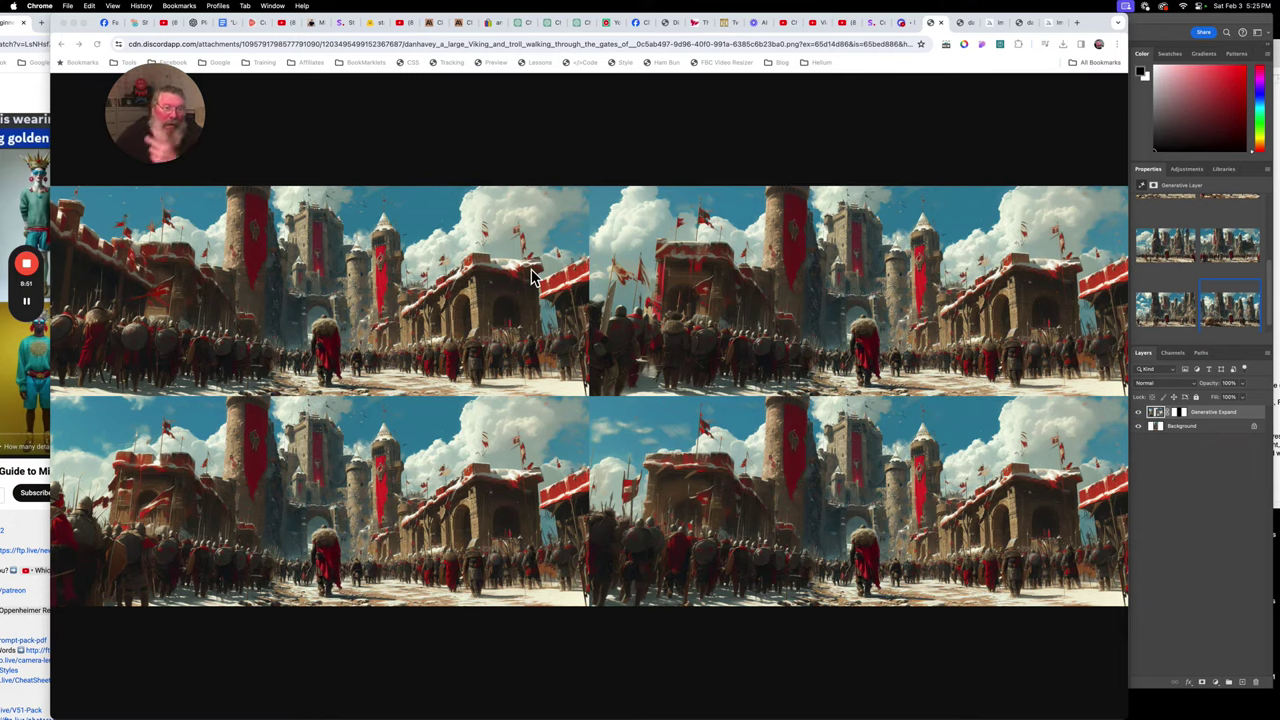
Compare Photoshop's expanded castle with the full-size castle grid, then return to the Midjourney channel
click(1186, 531)
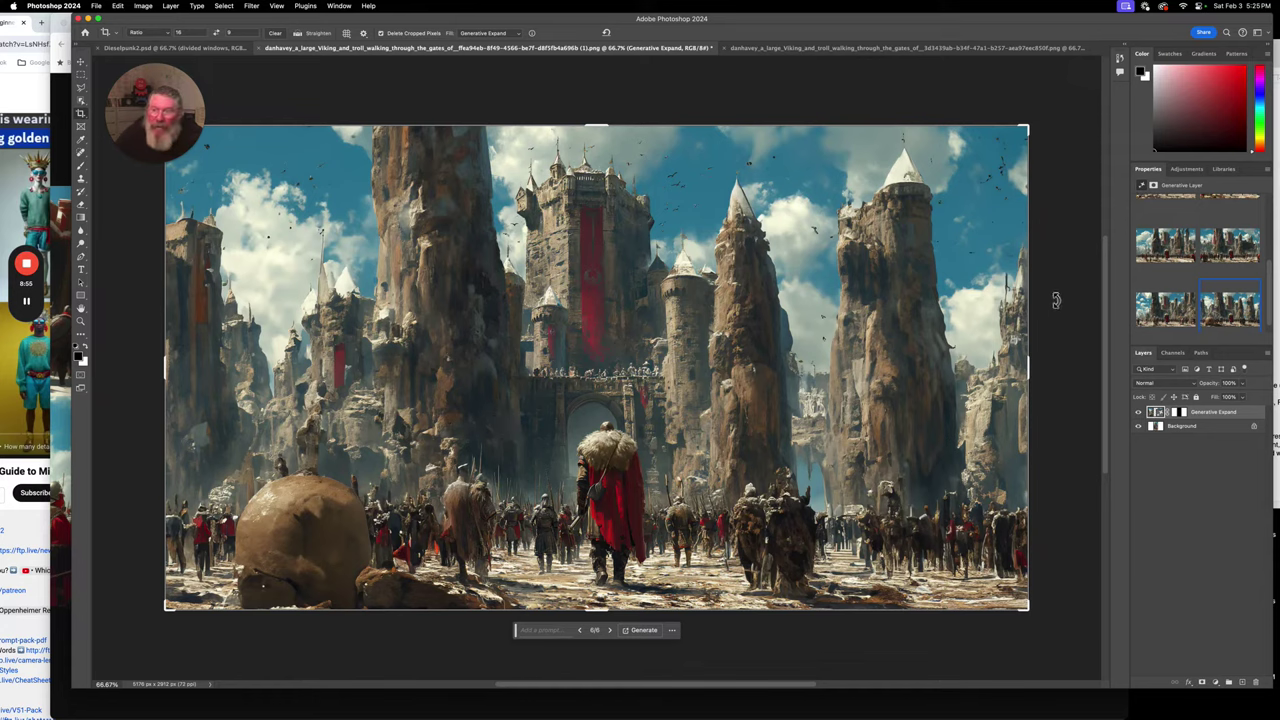
click(64, 478)
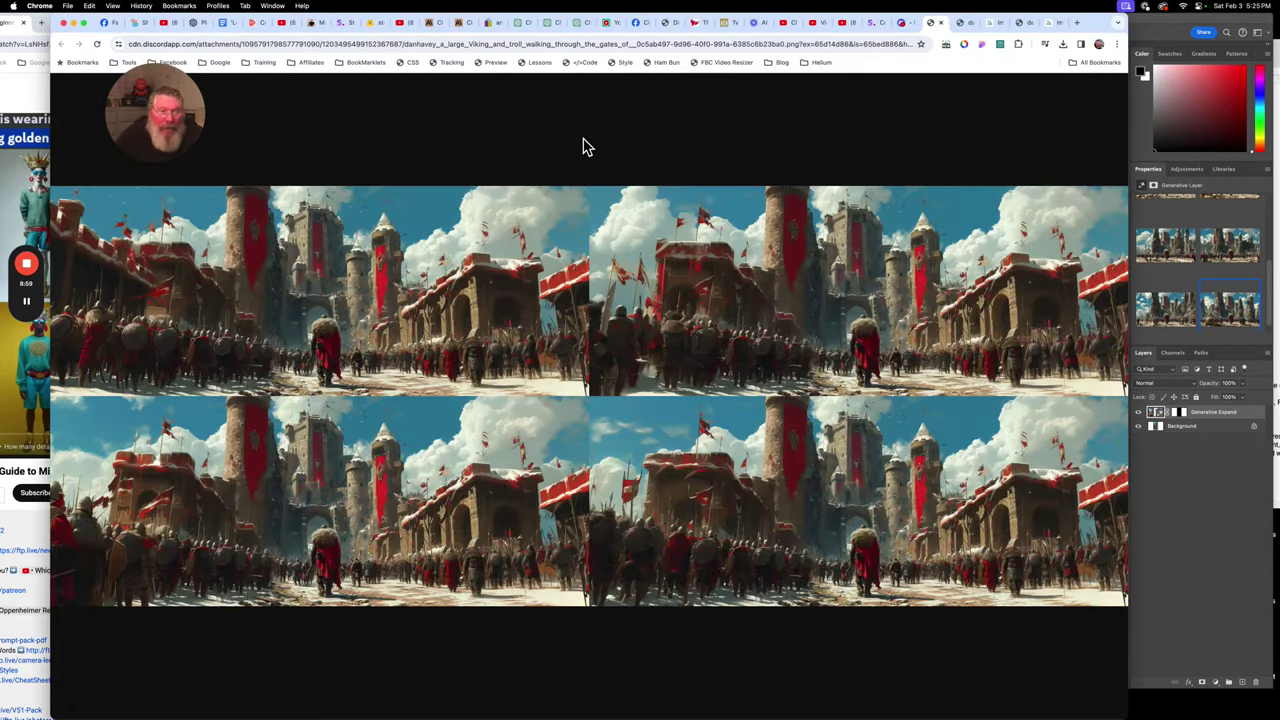
click(904, 24)
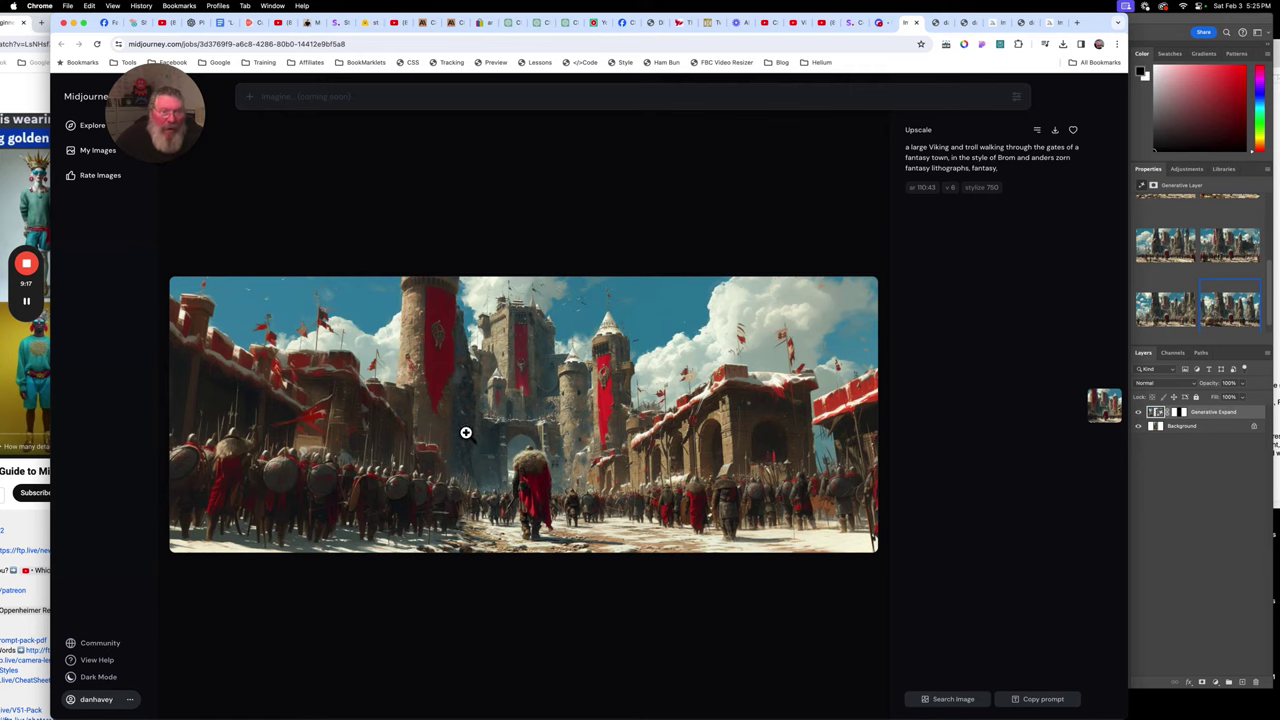
click(884, 30)
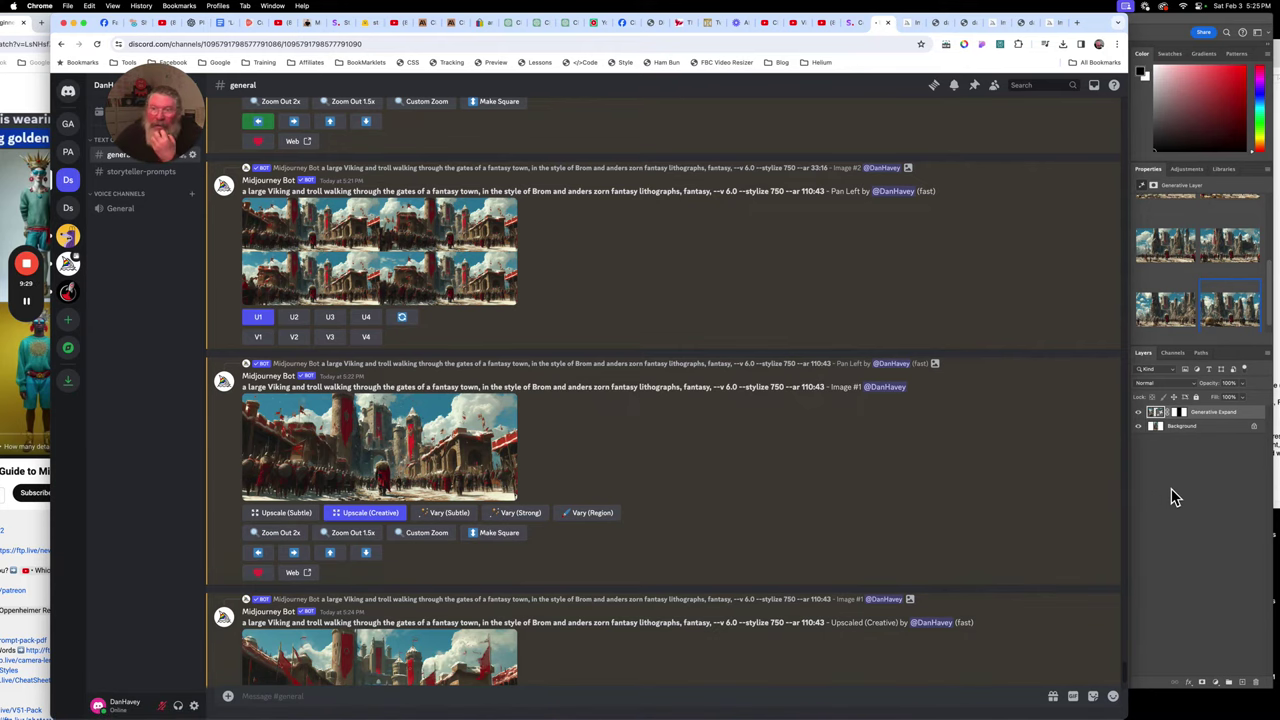
Return from the Creative upscale's full-size page to Discord and request a Subtle upscale
scroll(576, 450, down, 3)
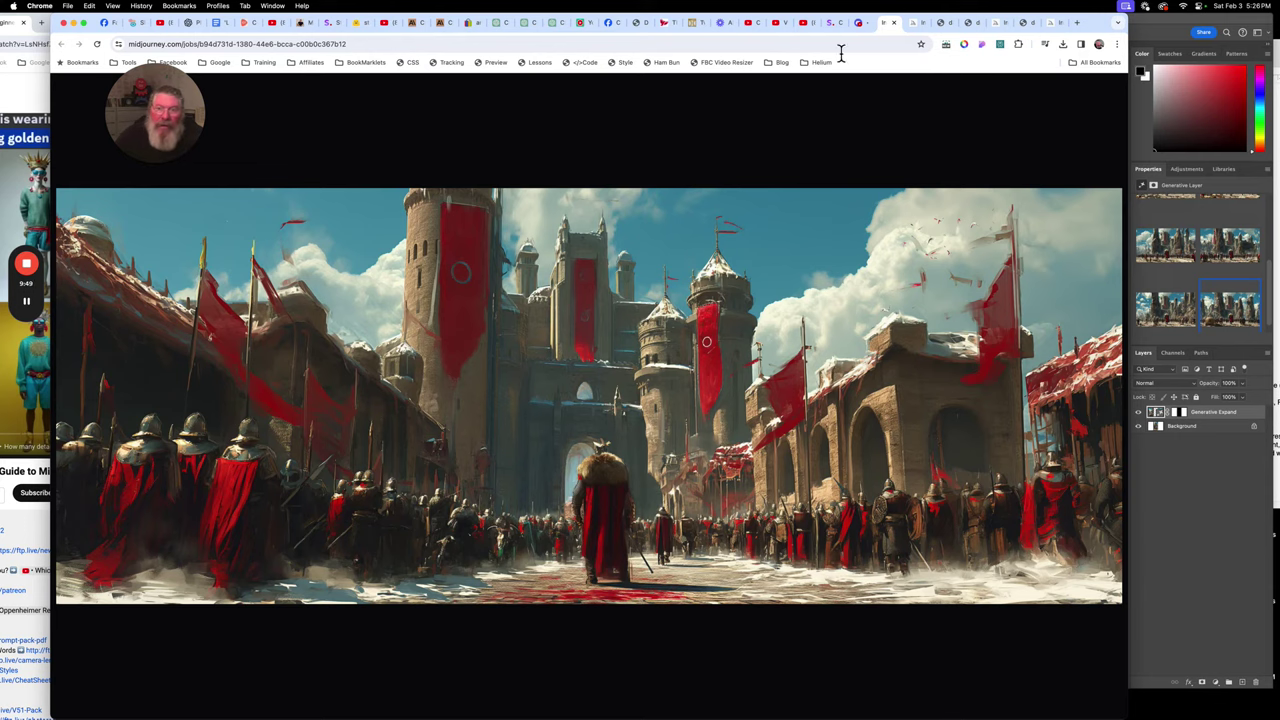
click(860, 23)
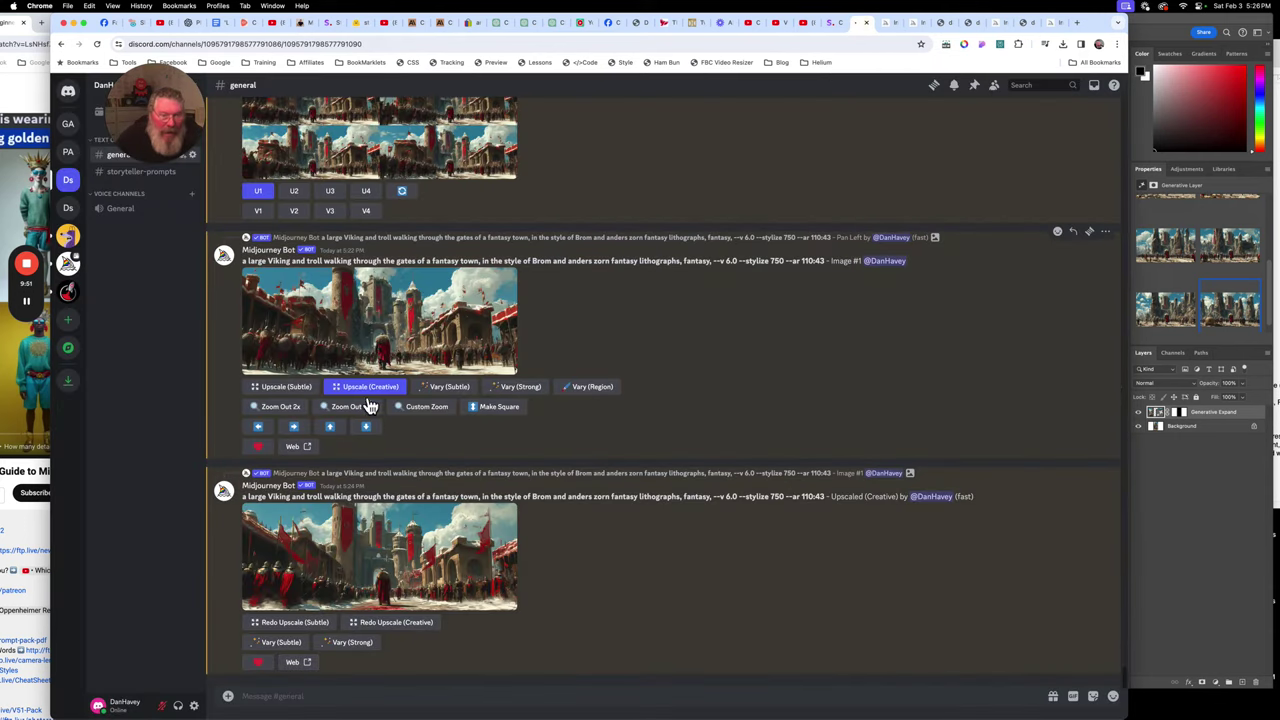
click(284, 390)
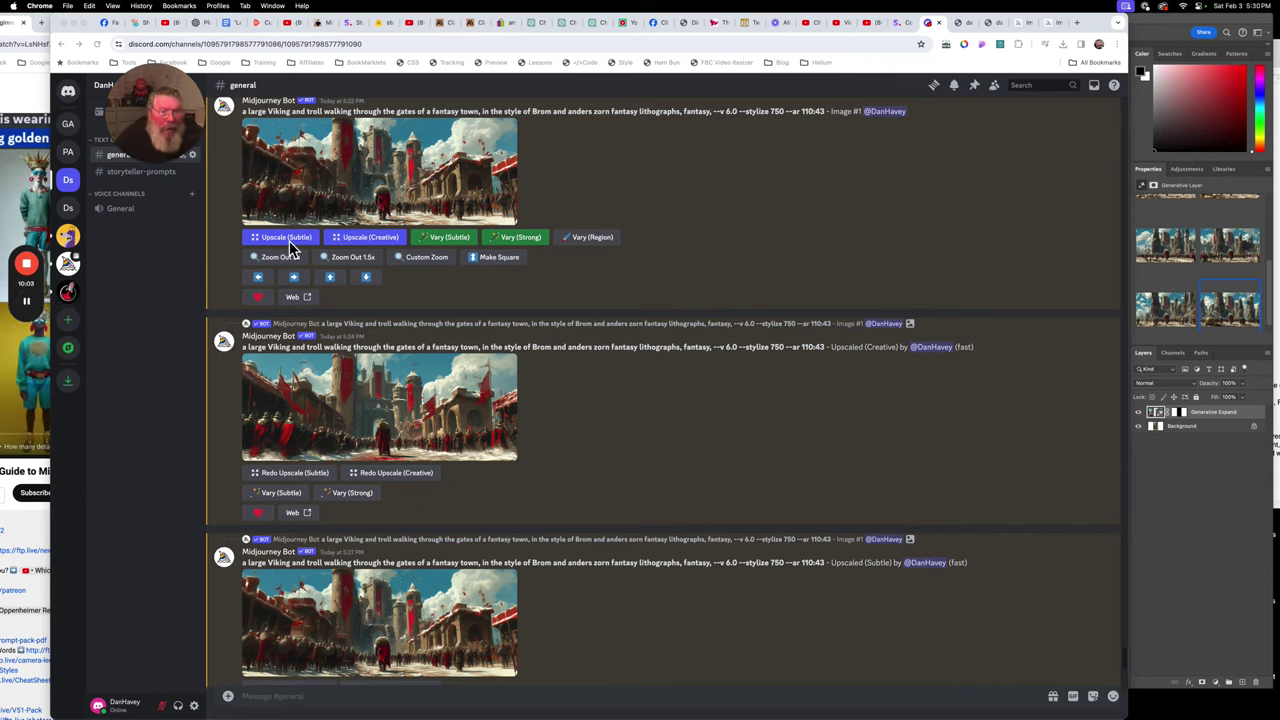
Compare the Subtle and Creative upscales full-size on midjourney.com, then return to Discord
click(1024, 30)
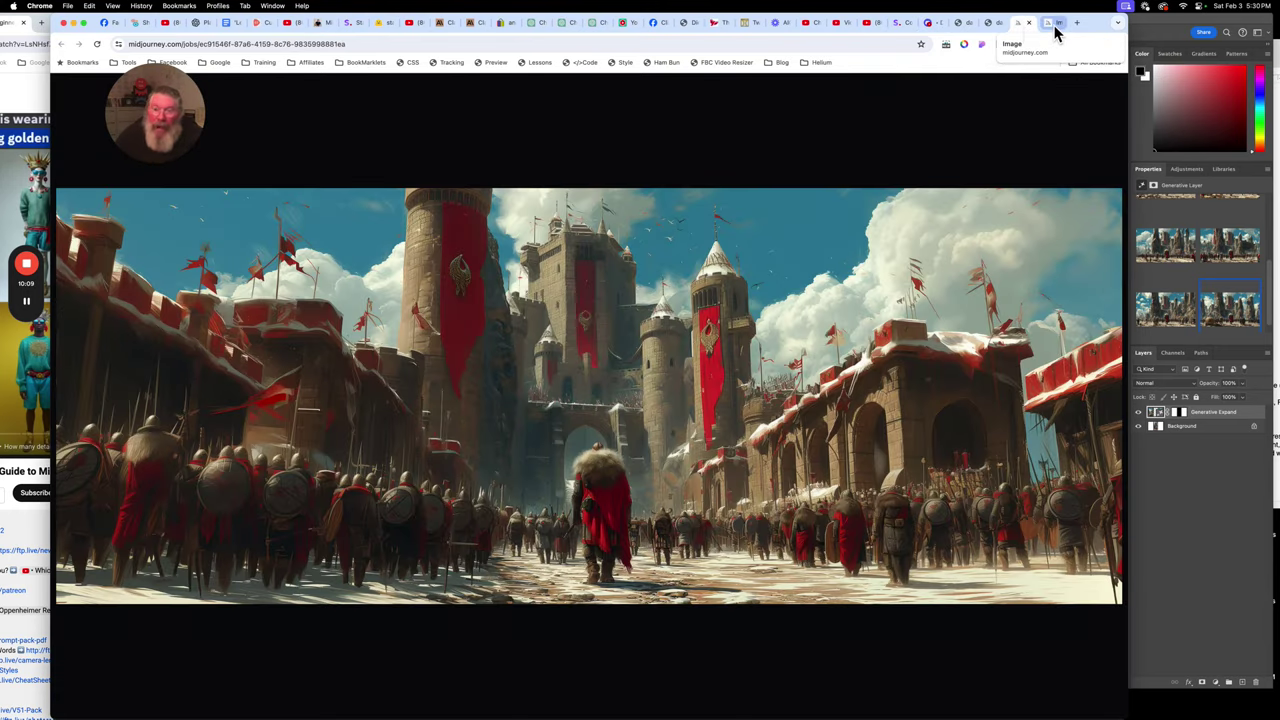
click(1056, 31)
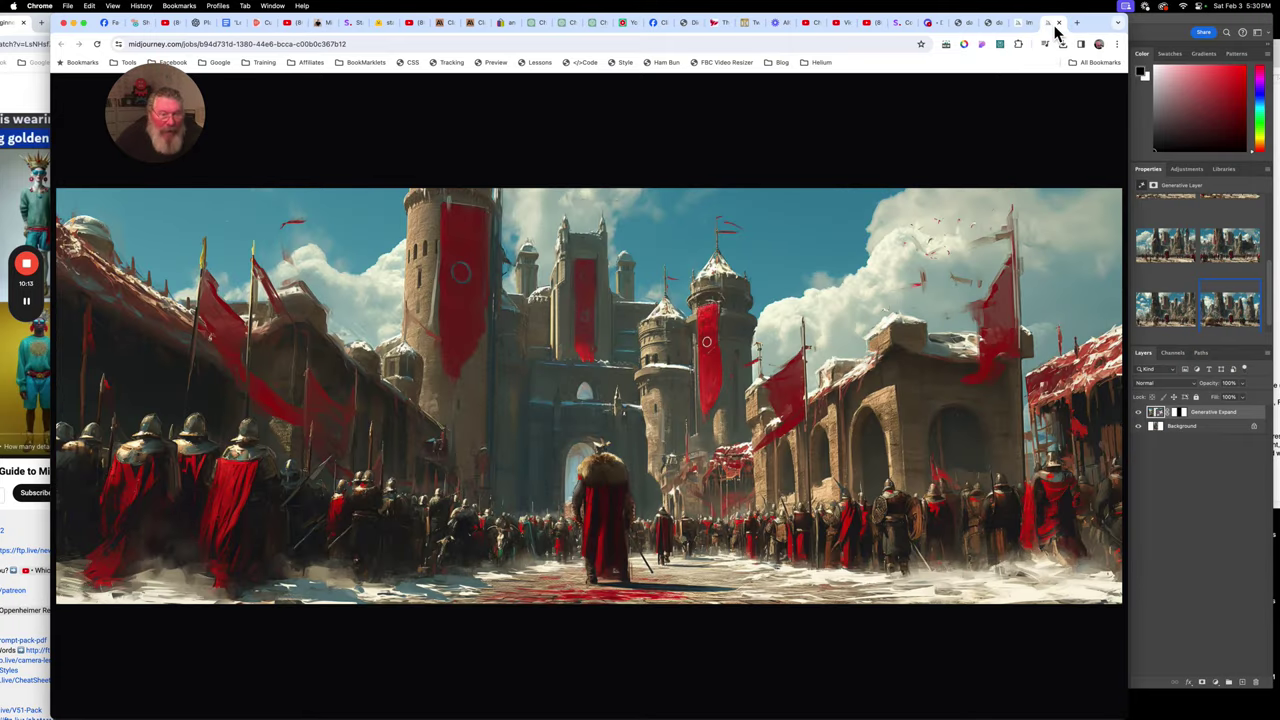
click(1032, 30)
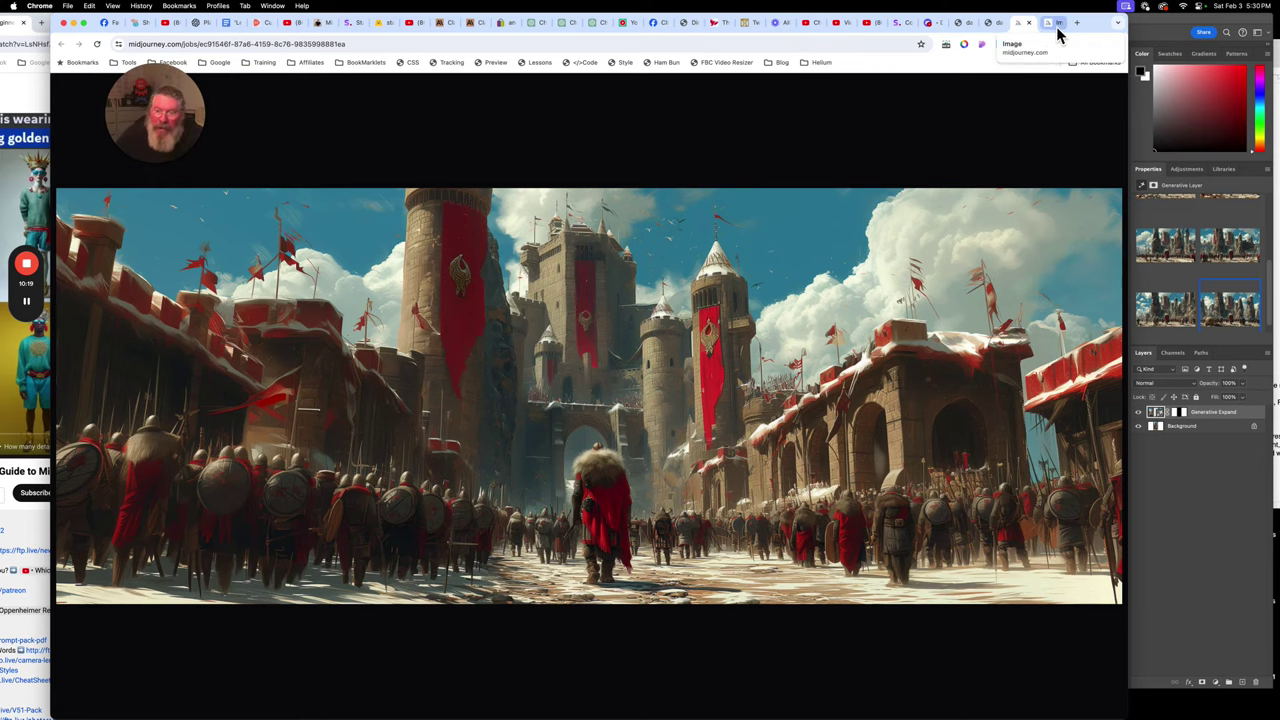
click(1058, 30)
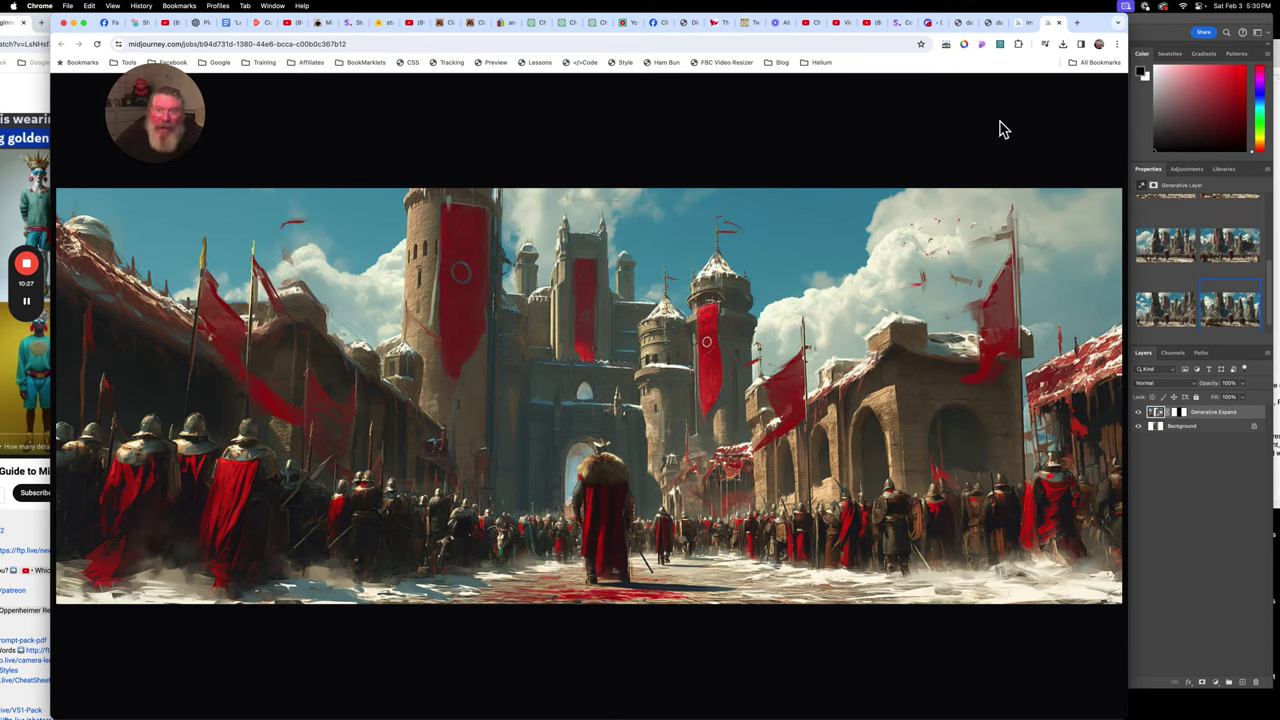
click(1023, 30)
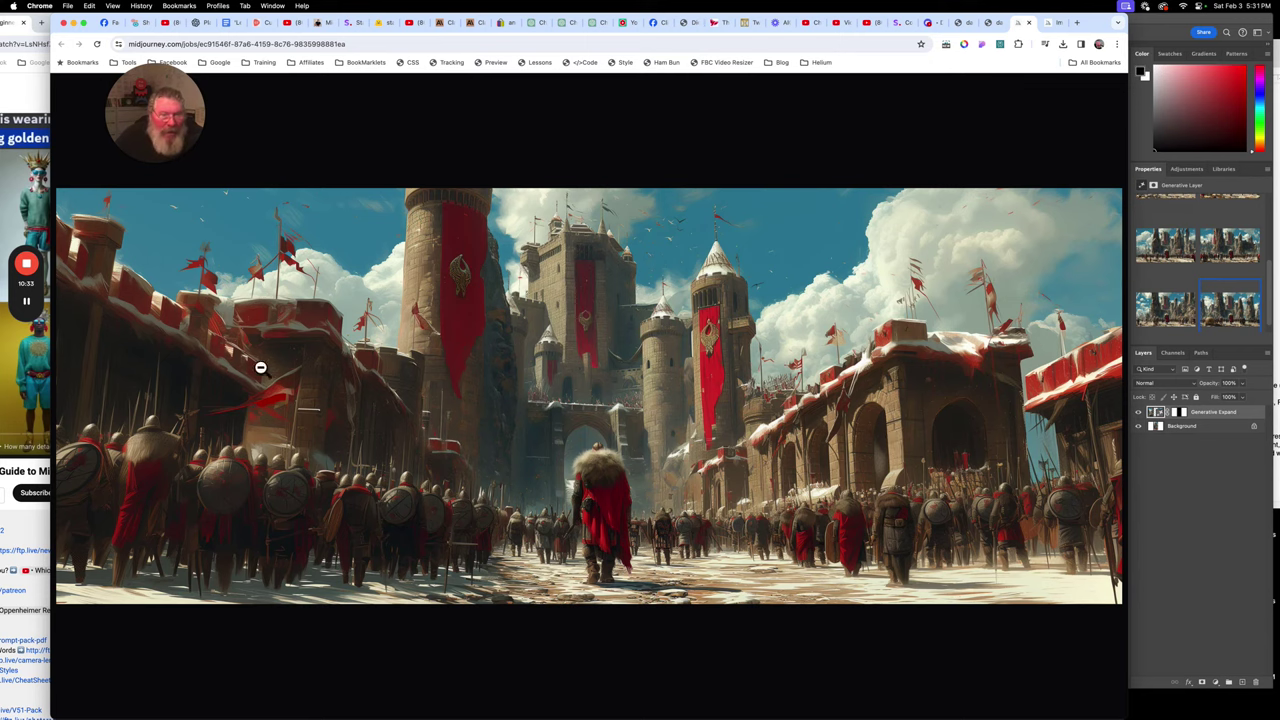
click(929, 24)
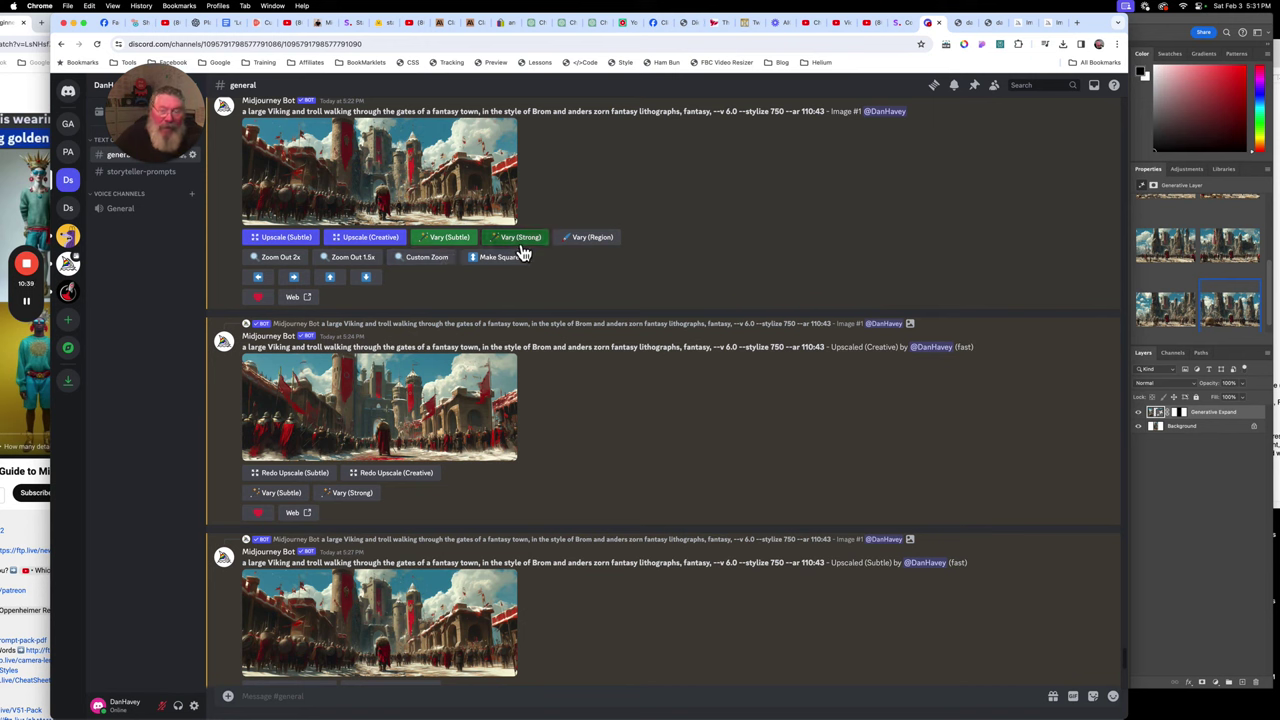
Flip between the full-size Variations (Strong) and (Subtle) grid tabs to compare them
click(993, 24)
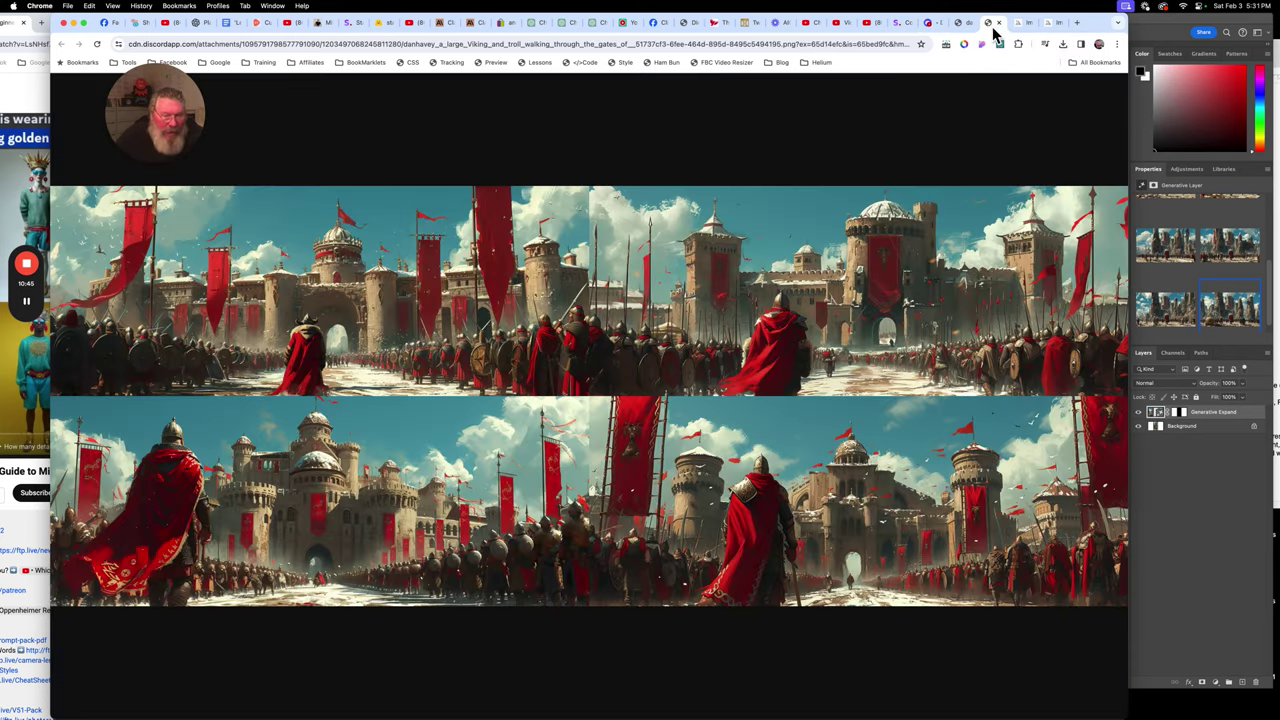
click(930, 24)
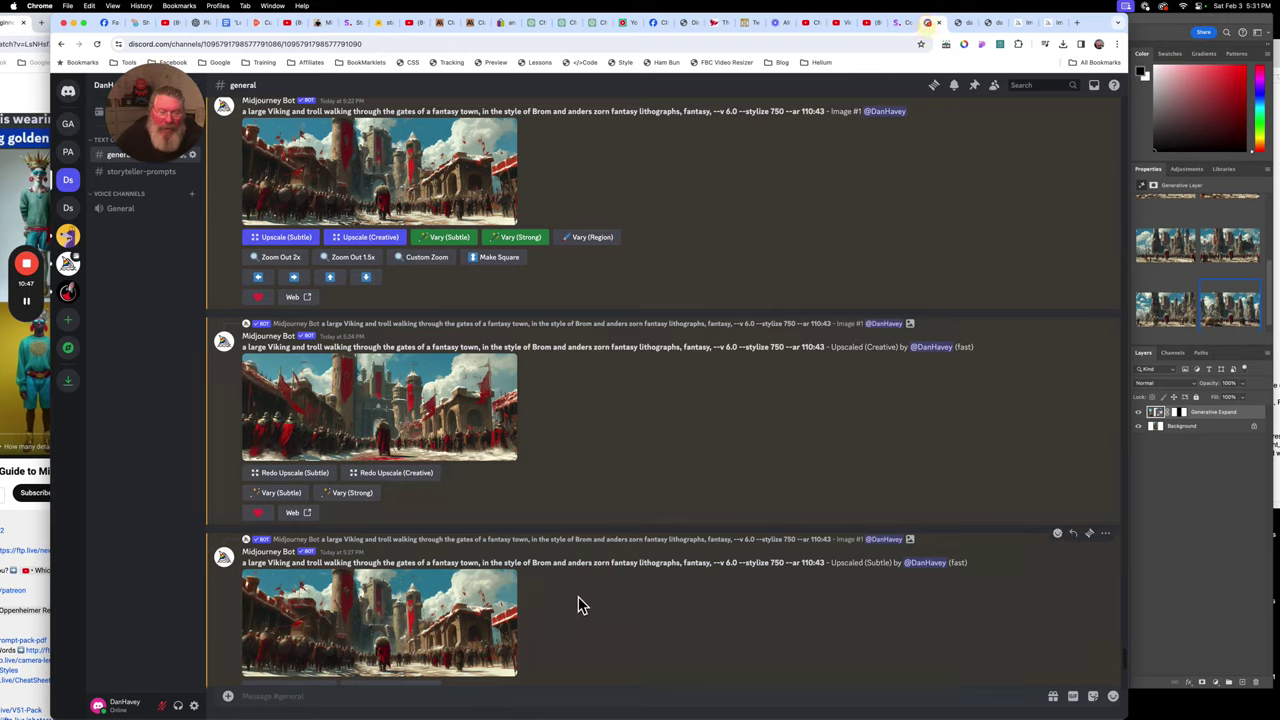
scroll(531, 621, down, 5)
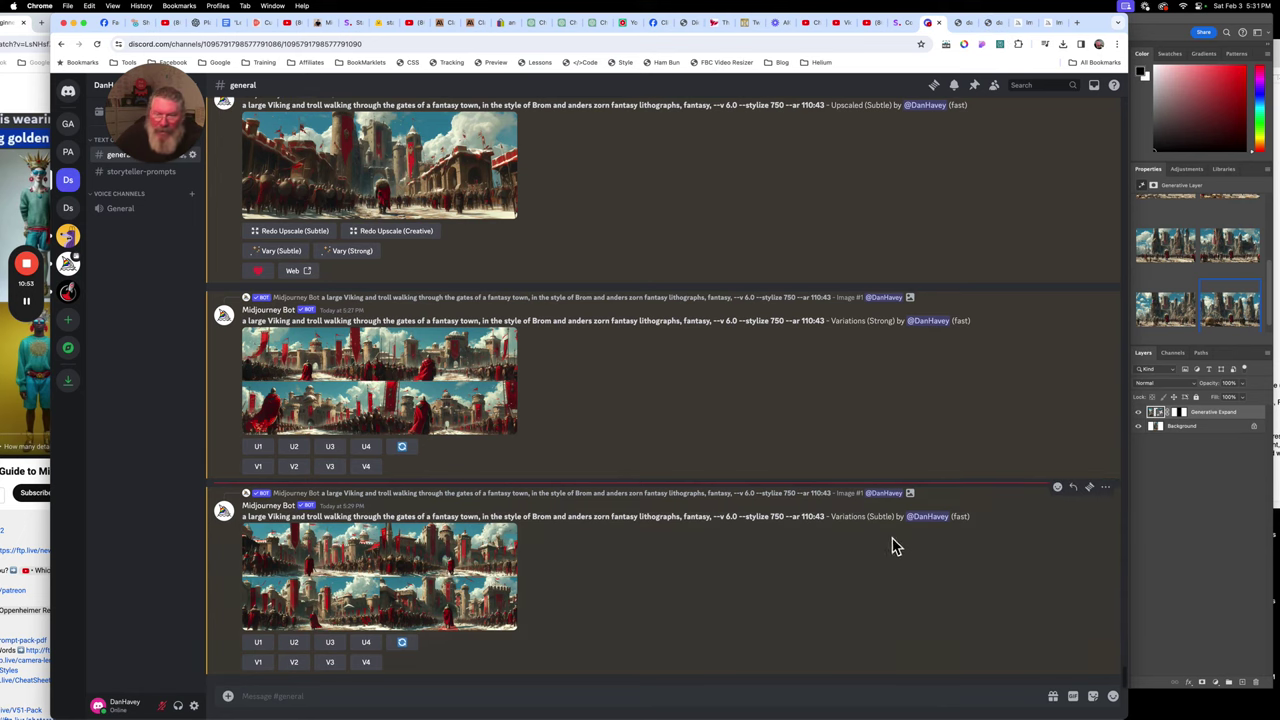
click(992, 24)
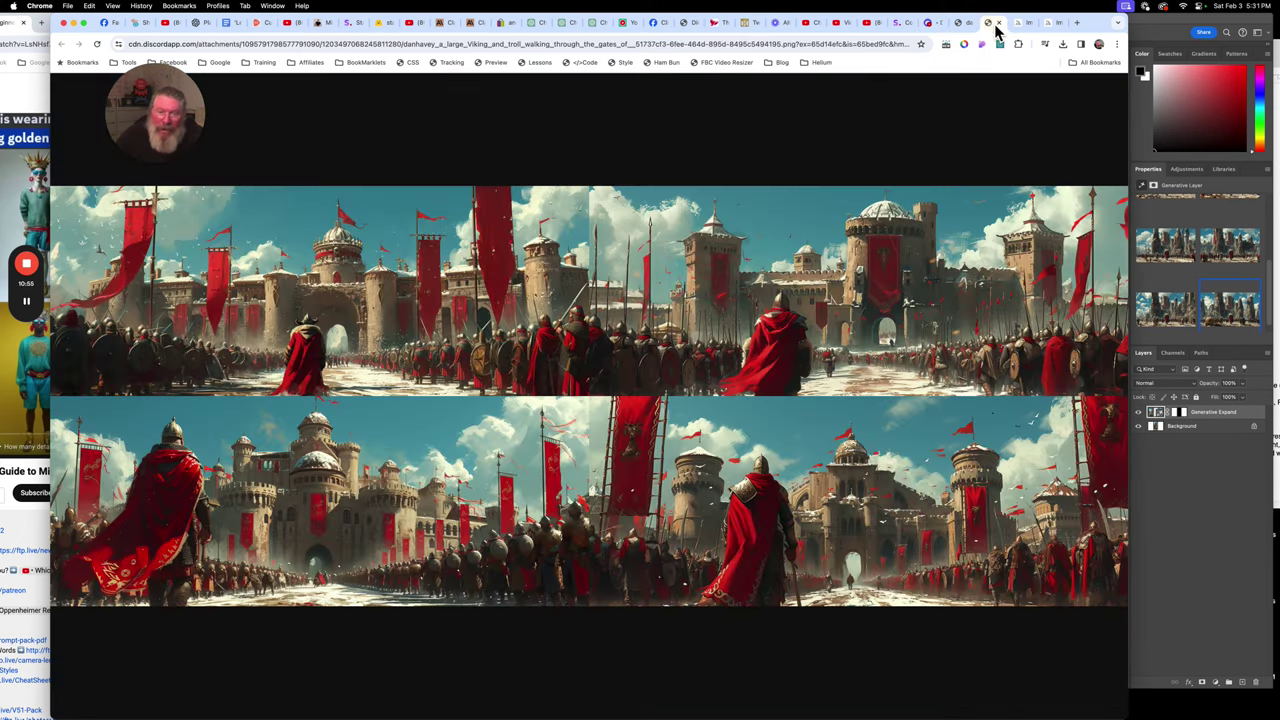
click(965, 26)
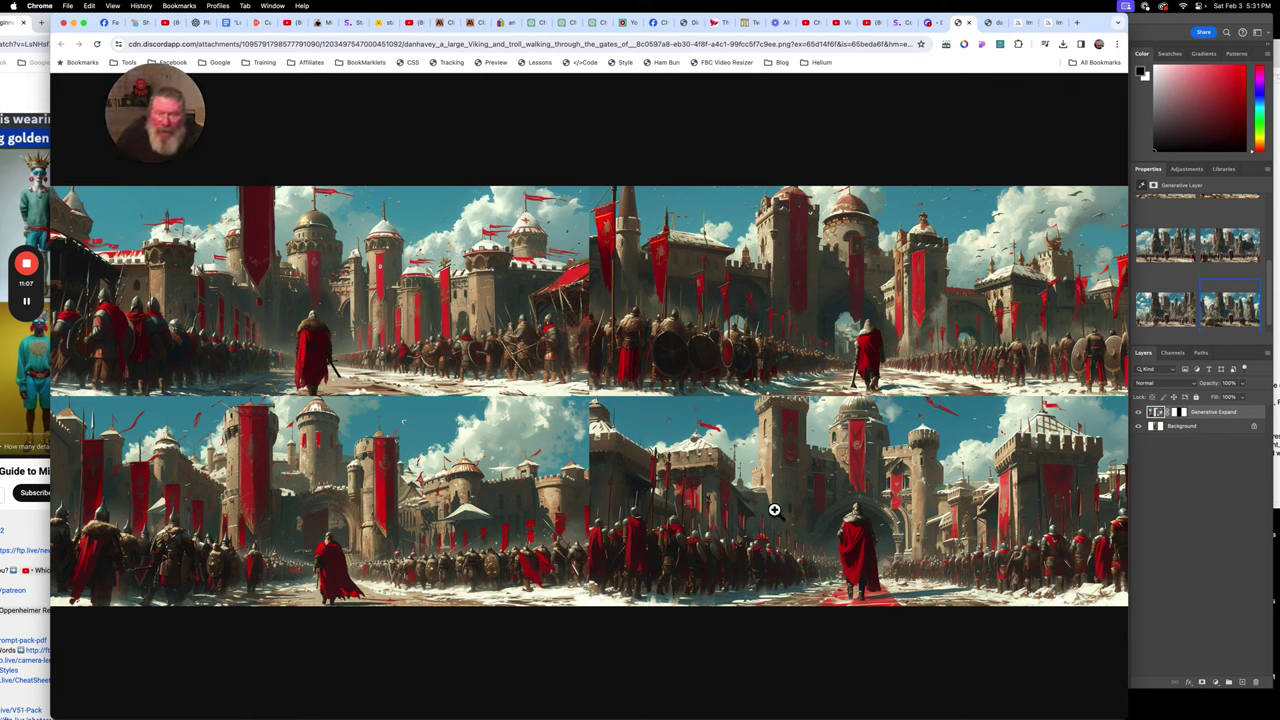
click(993, 28)
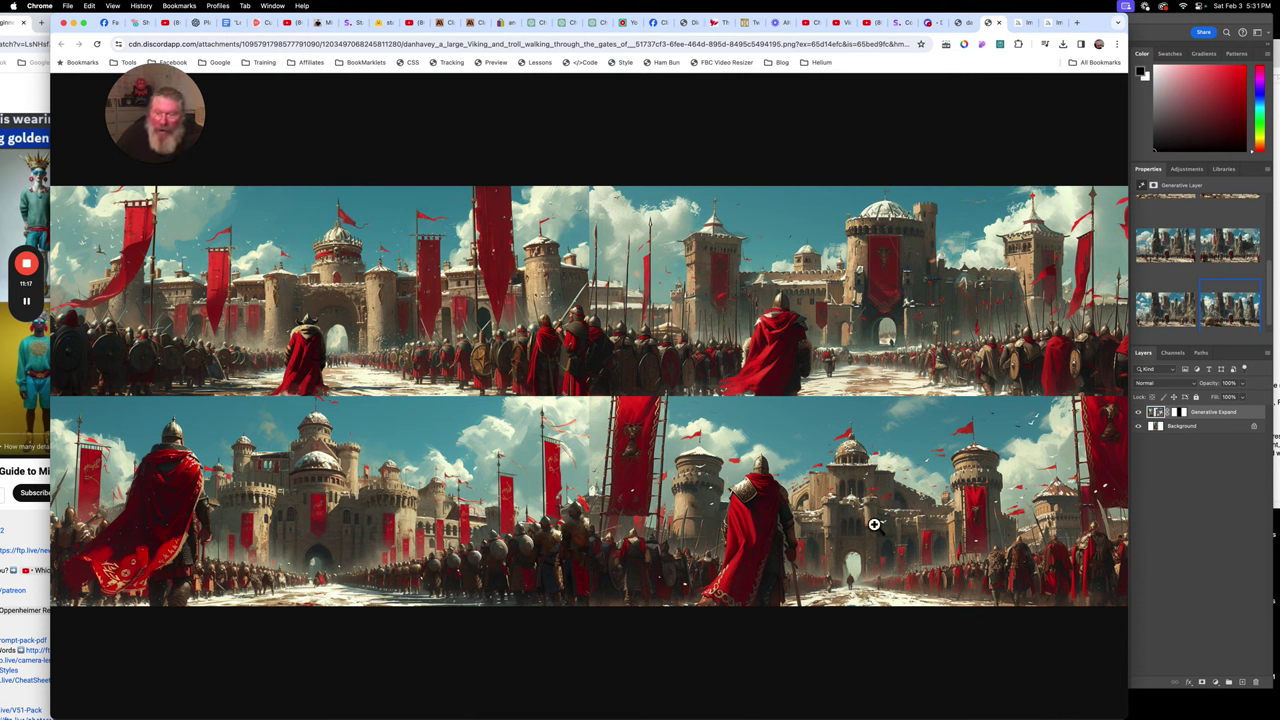
click(961, 25)
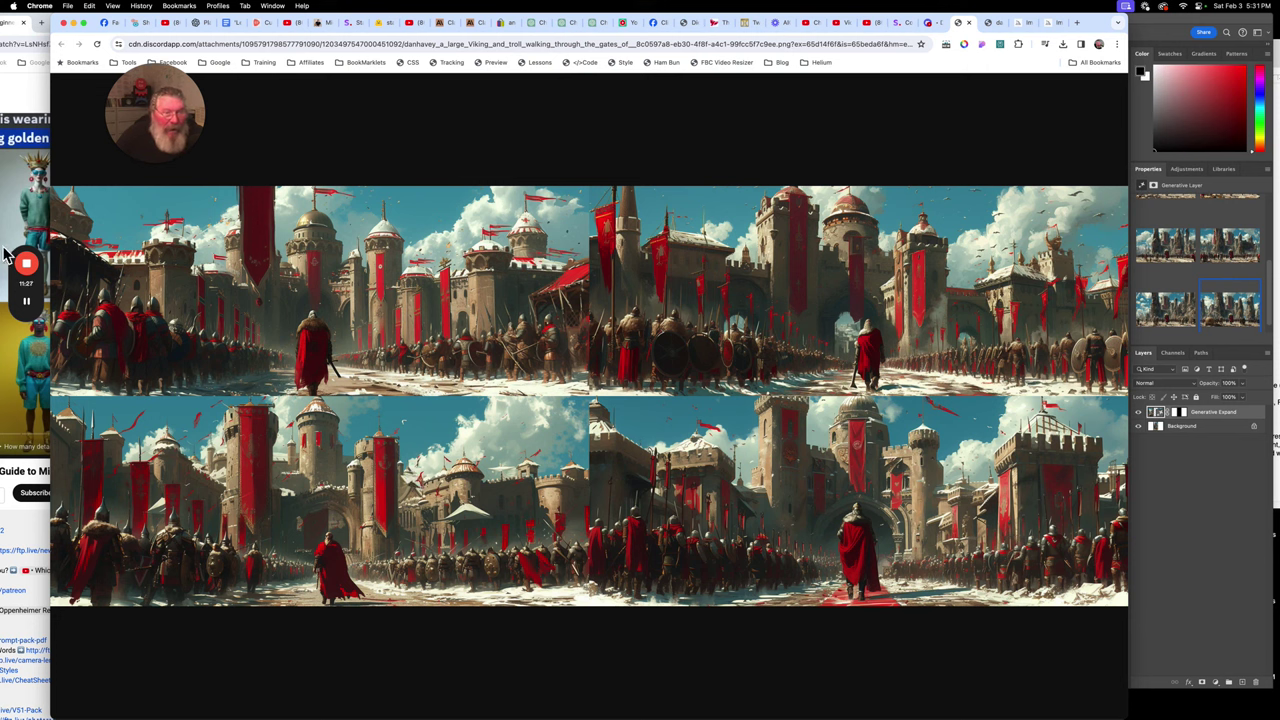
mouse_move(30, 318)
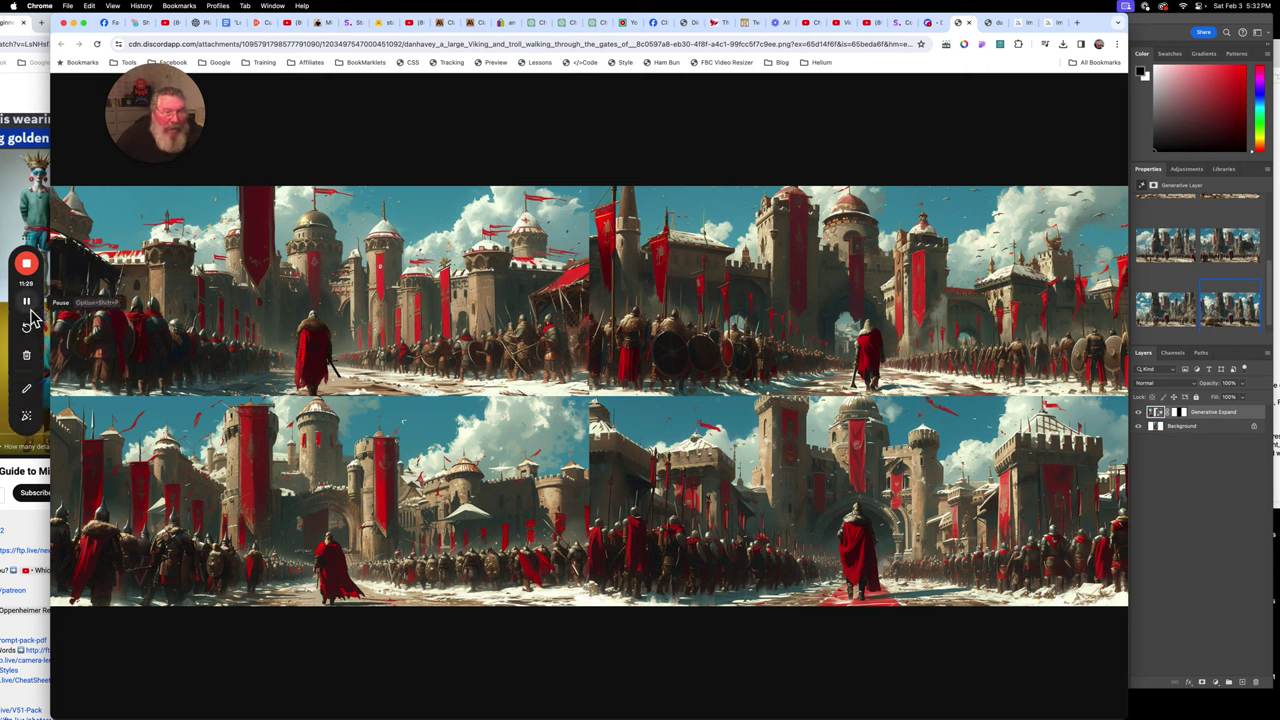